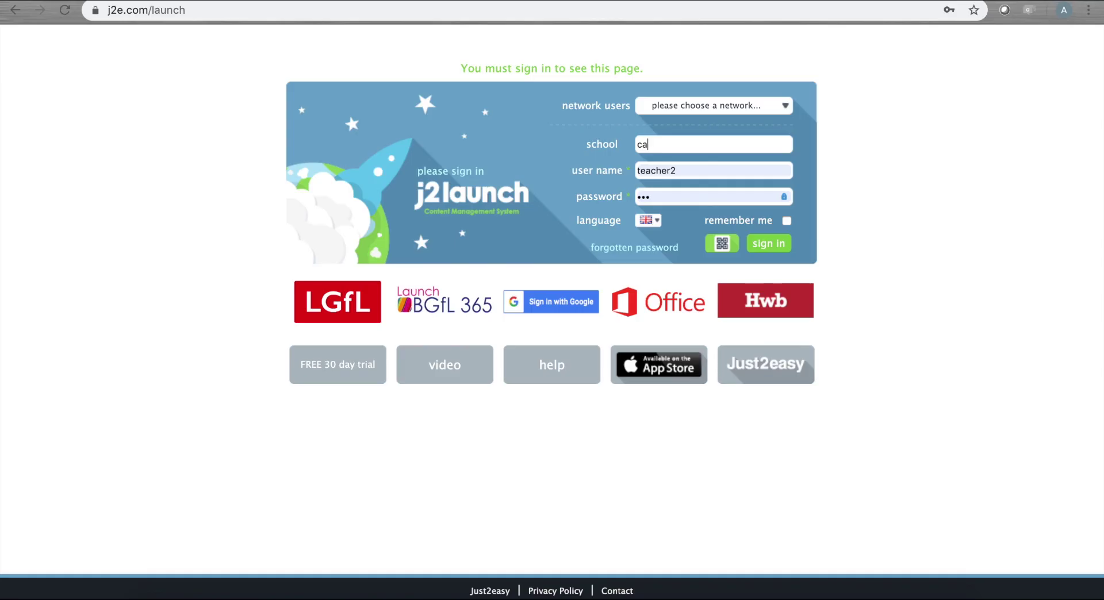
- Set cameron-school as the school on the sign-in form
text(meron)
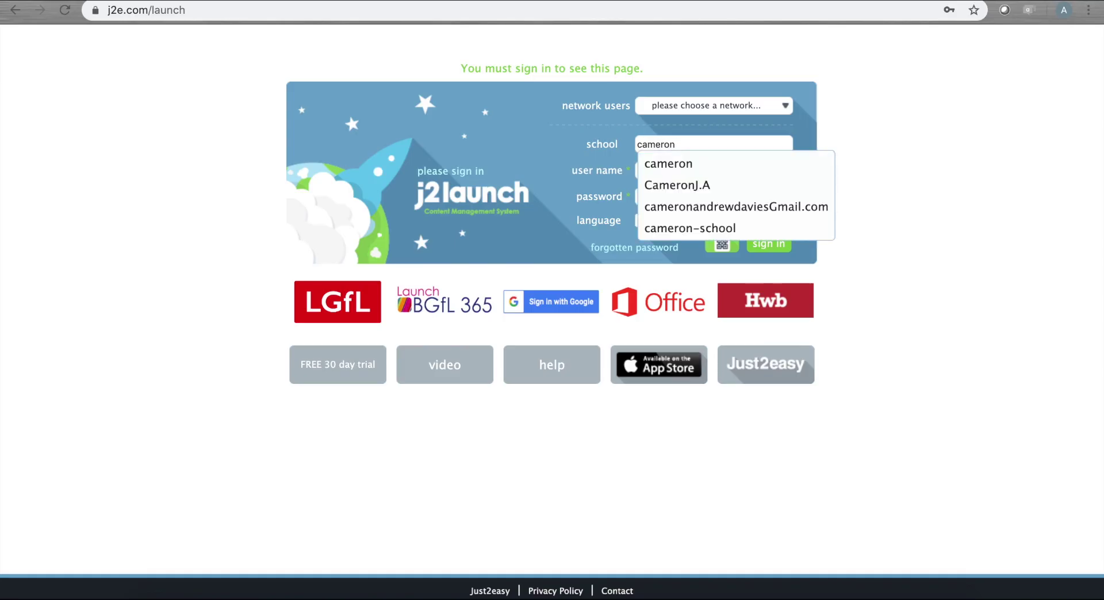
click(739, 228)
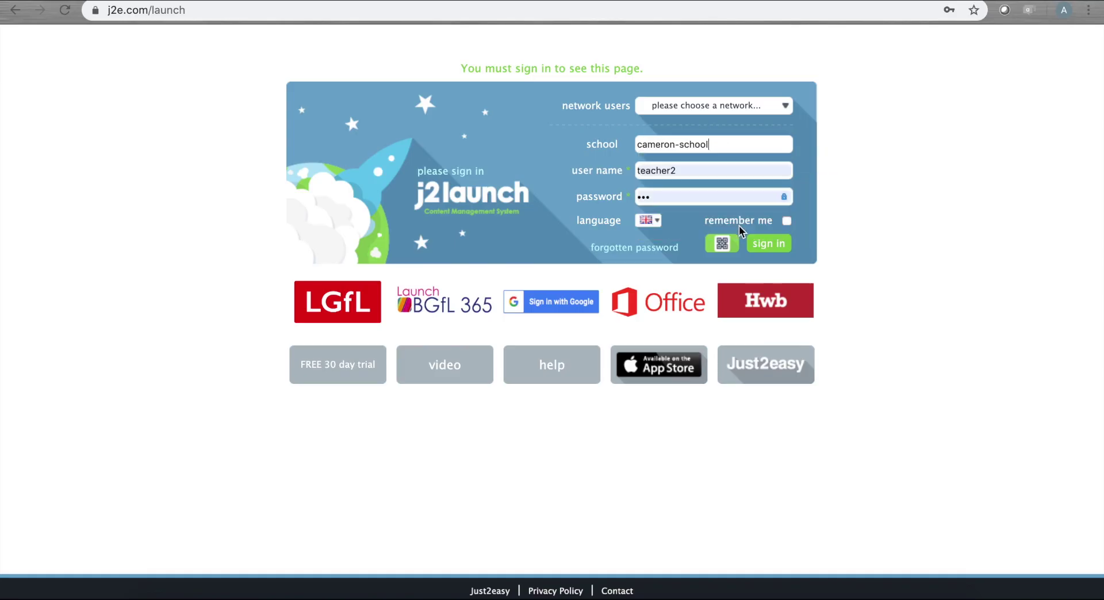
key(Tab)
click(699, 195)
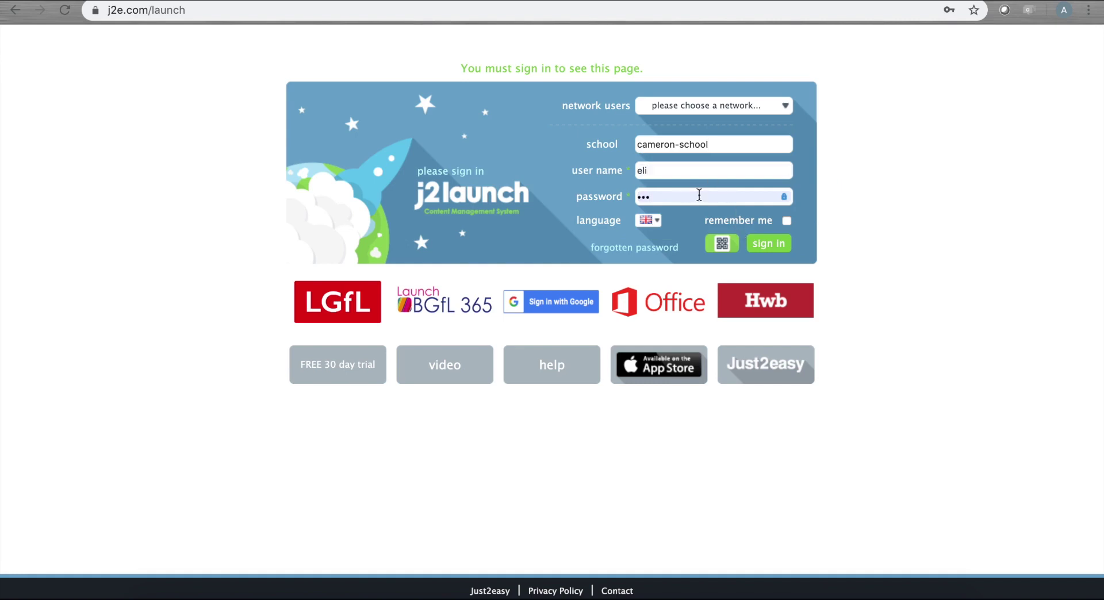
click(722, 245)
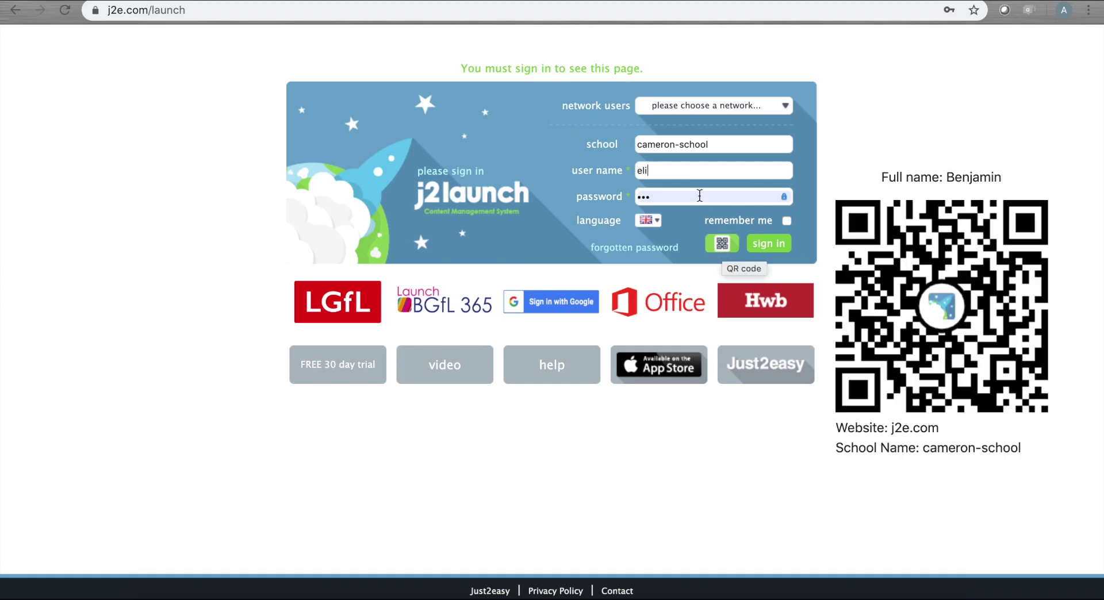
- Fill in the saved teacher2 login and sign in to j2launch
click(688, 170)
click(690, 194)
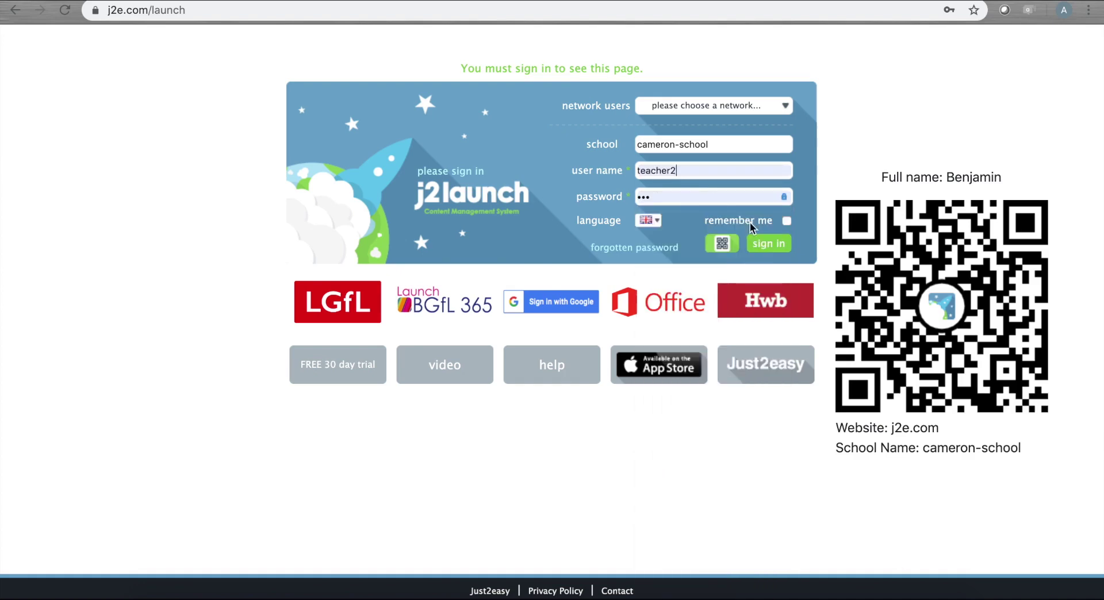
click(768, 253)
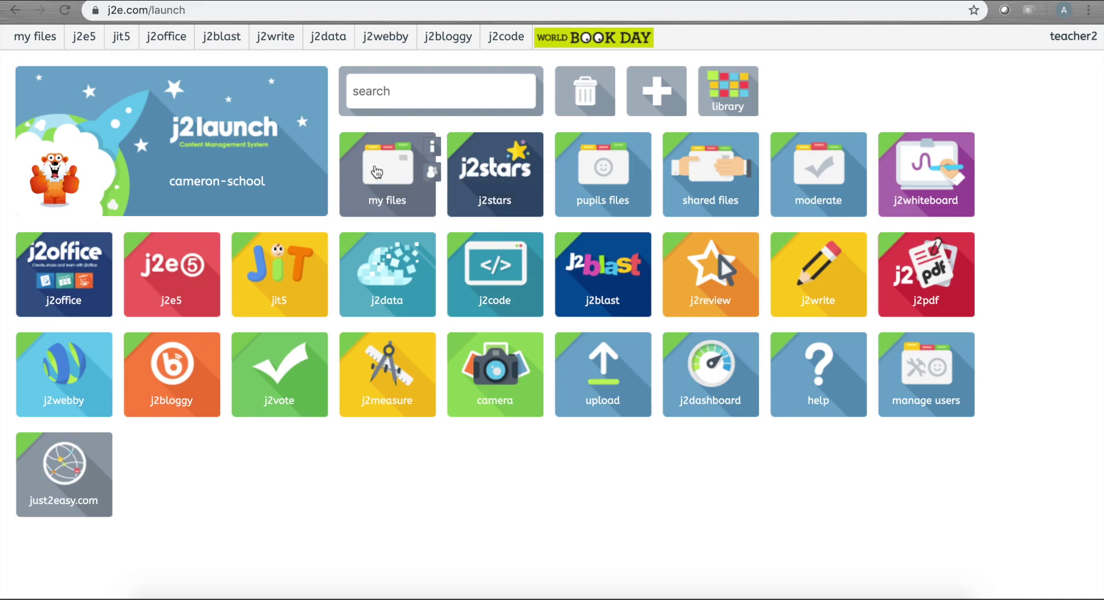
- Open my files and upload Planet_Facts.pdf and punctuating.docx from the Files to Upload folder
click(377, 173)
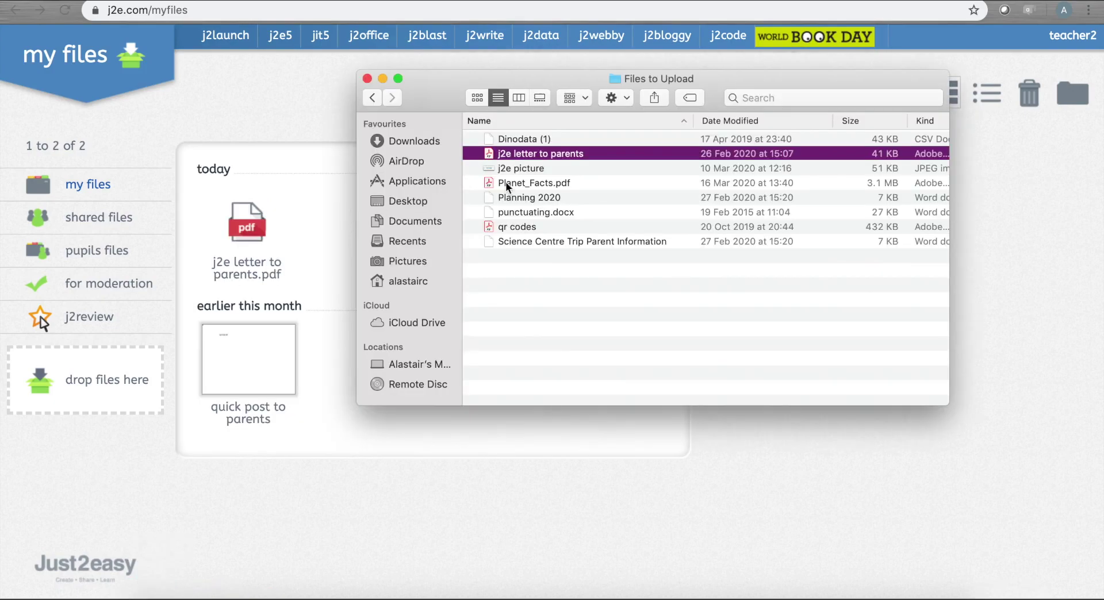
drag(496, 185, 53, 377)
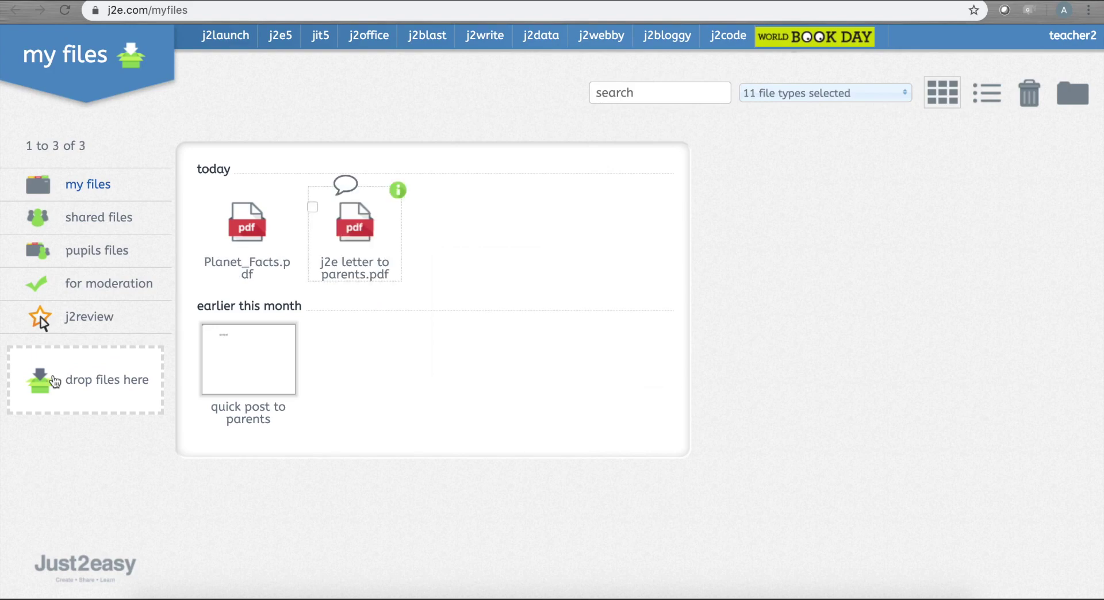
key(super+Tab)
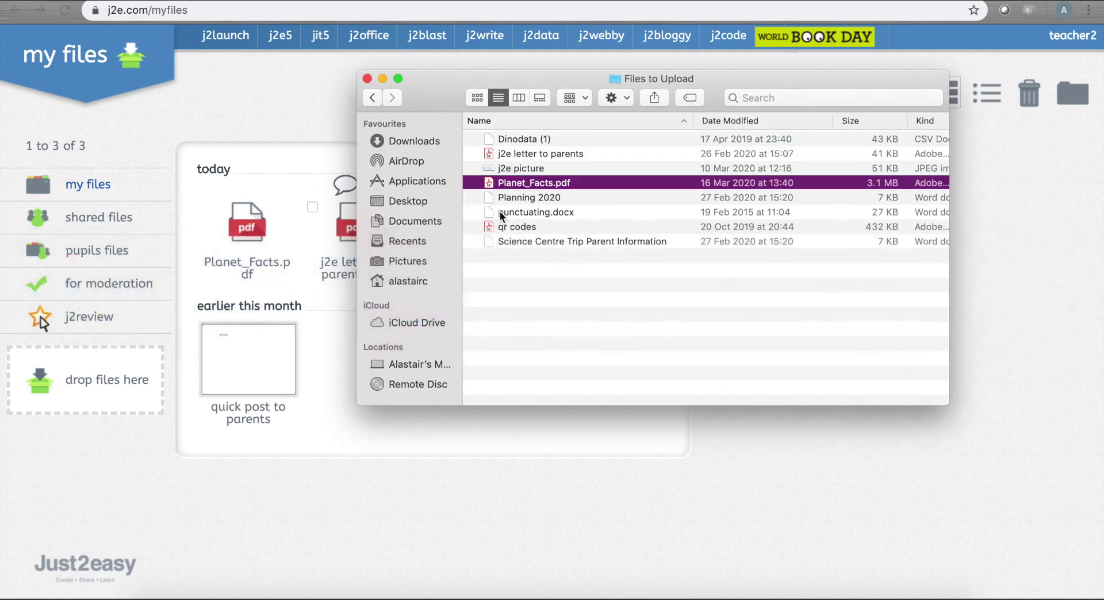
drag(500, 212, 79, 377)
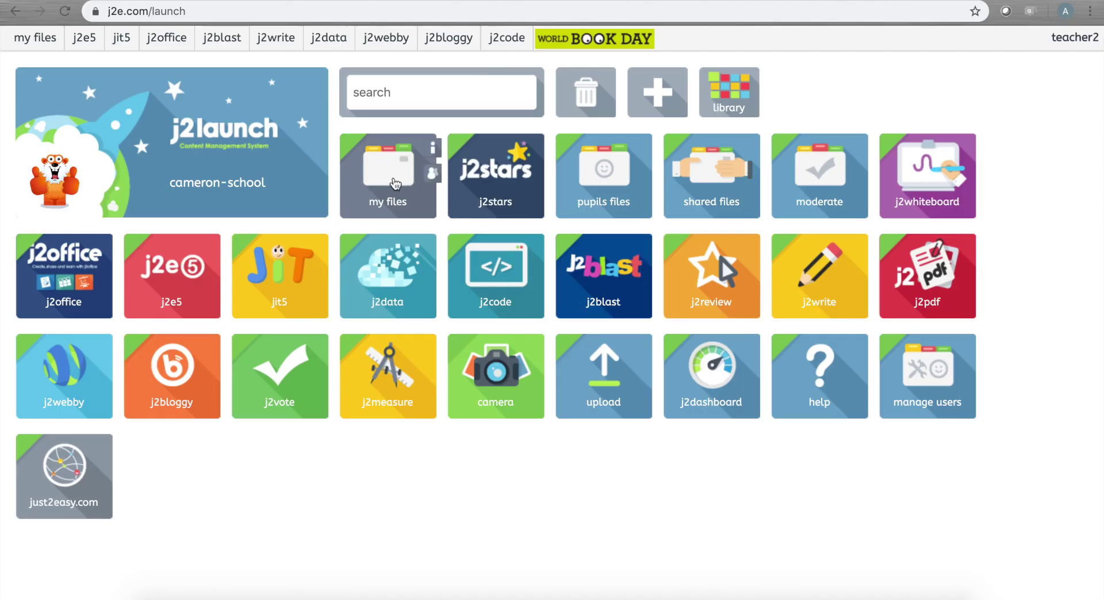
- Preview the Saturn picture in my files, close it and open punctuating.docx
click(393, 177)
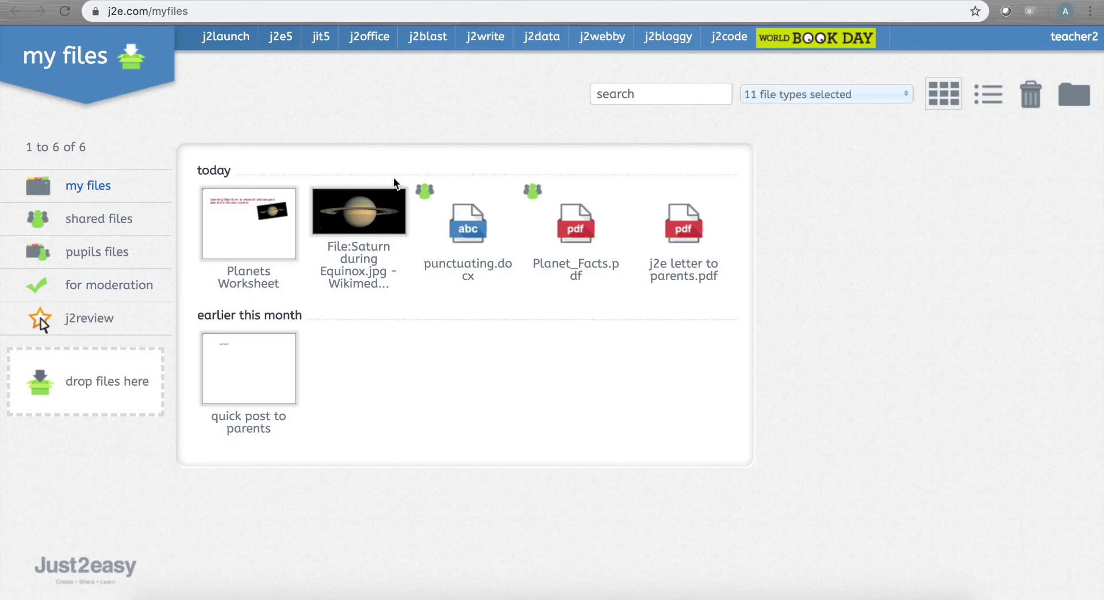
click(377, 224)
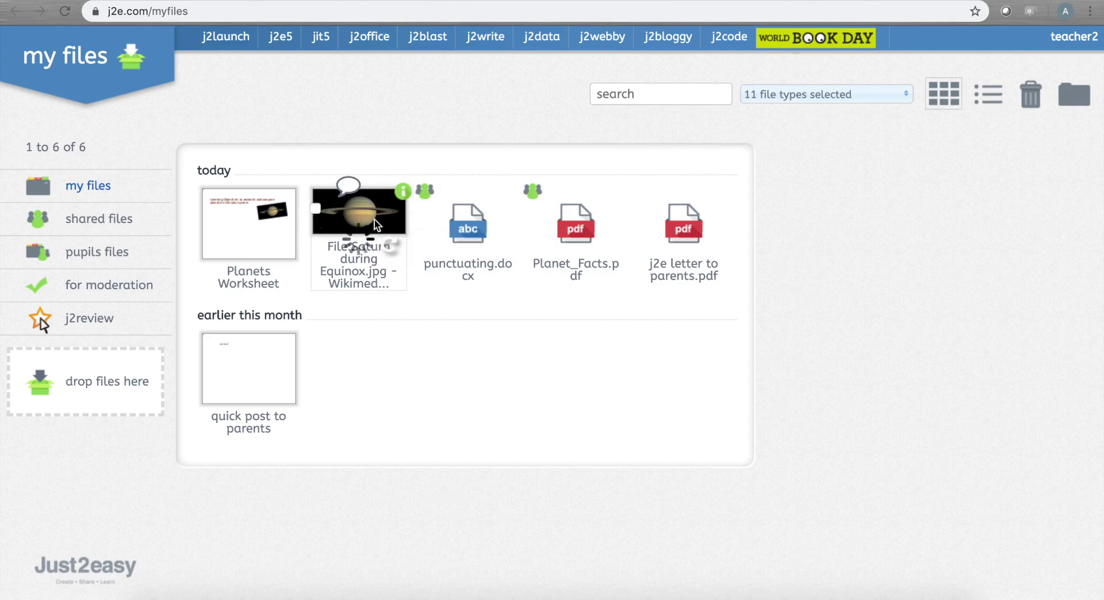
click(772, 171)
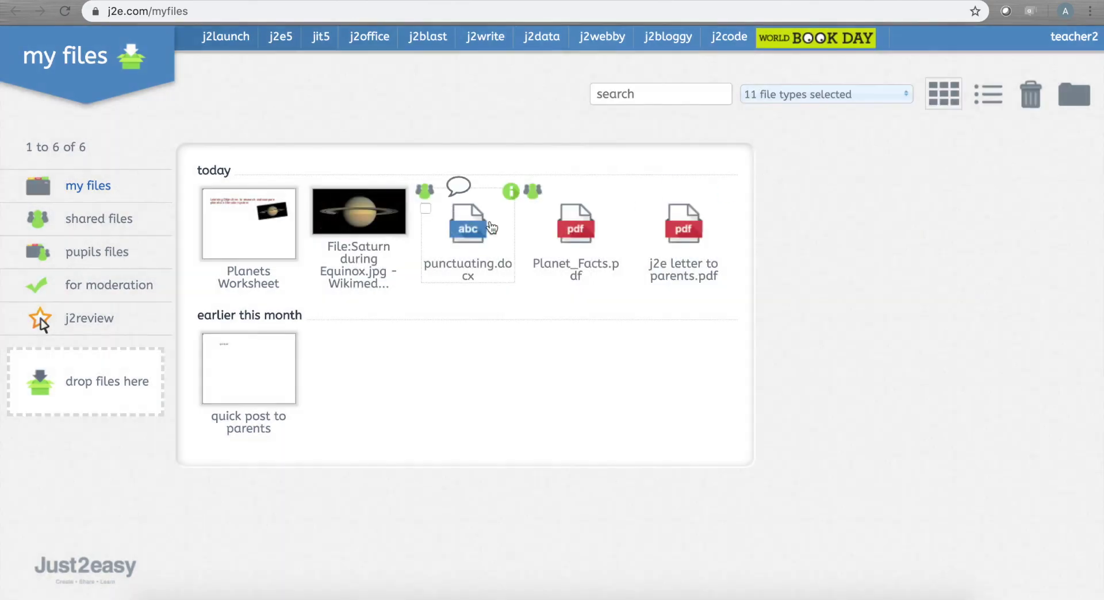
click(468, 223)
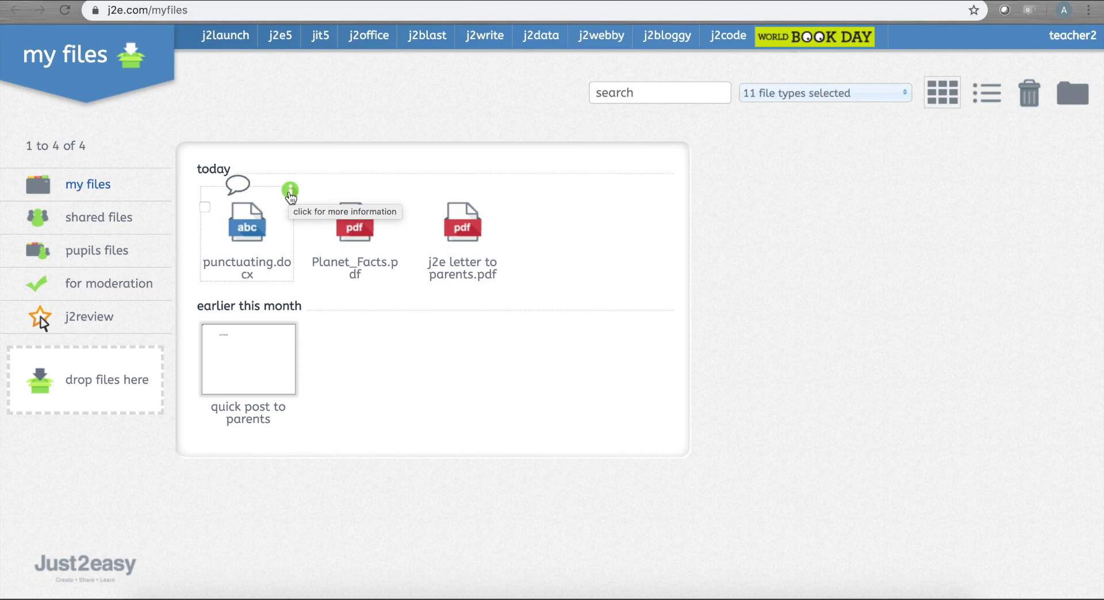
- Share punctuating.docx privately as a worksheet with the Year 3/4 class
click(290, 192)
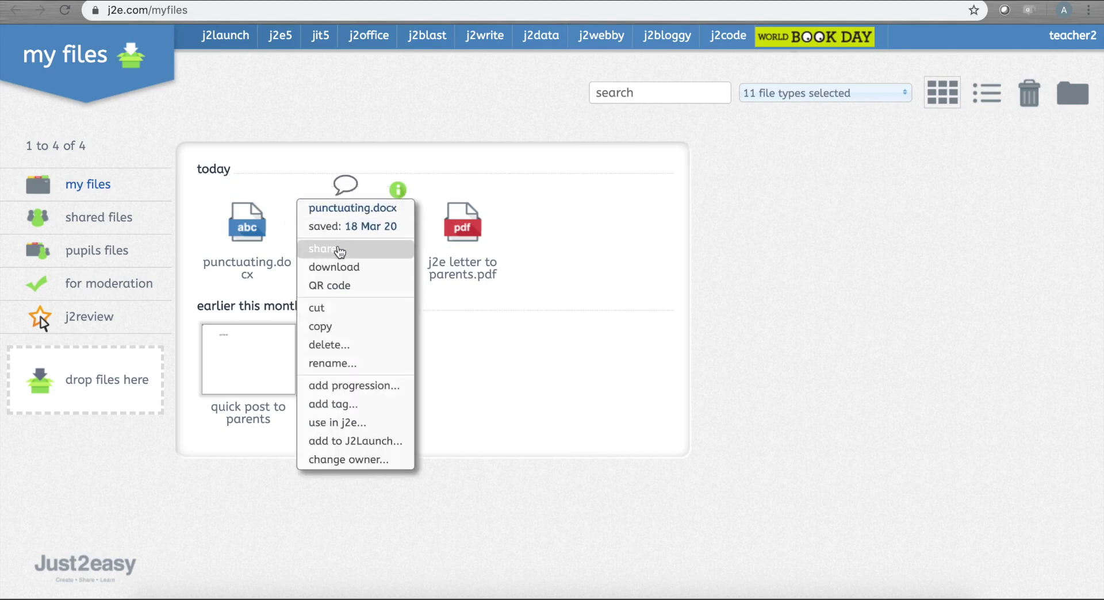
click(340, 250)
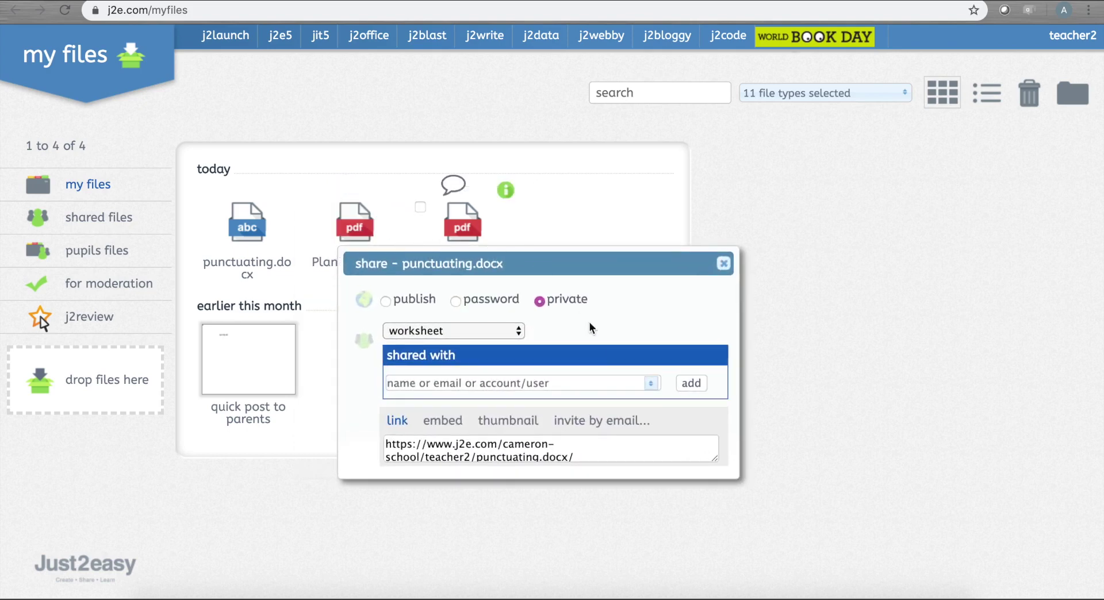
click(652, 389)
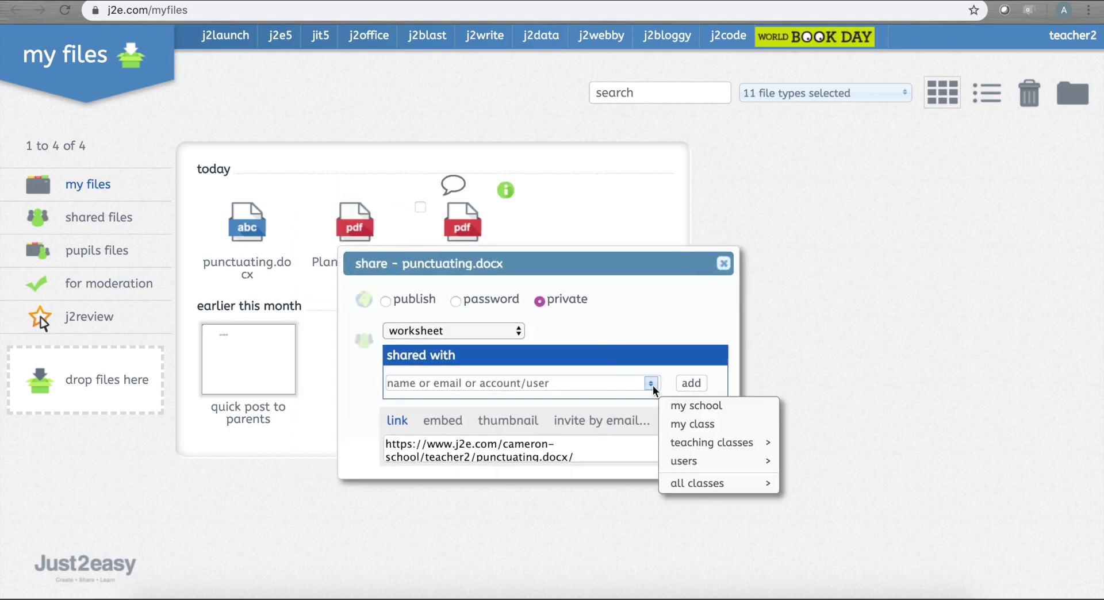
mouse_move(698, 466)
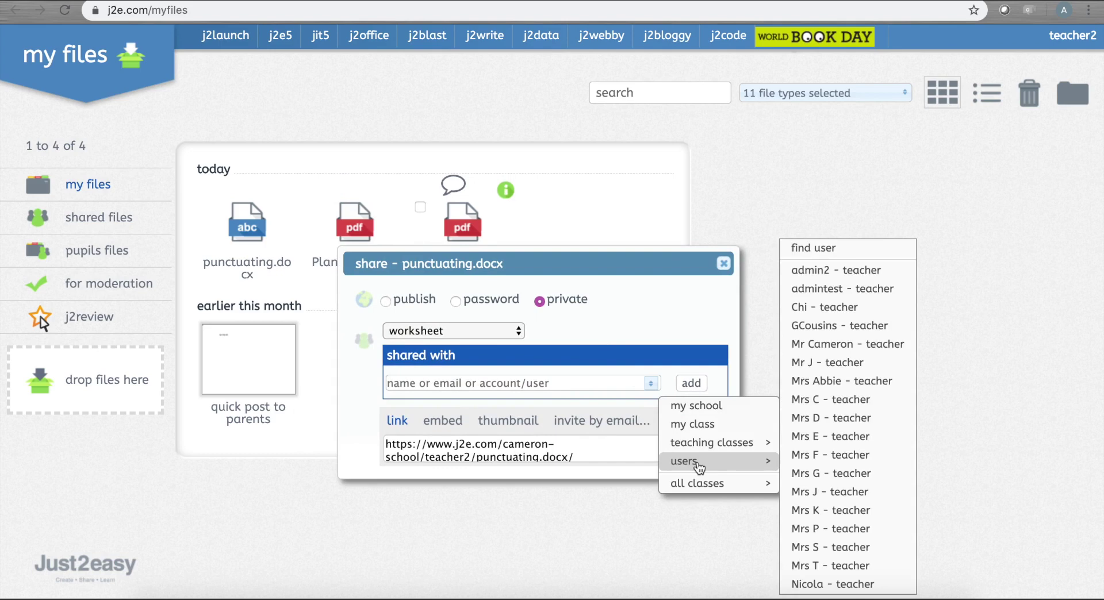
mouse_move(713, 485)
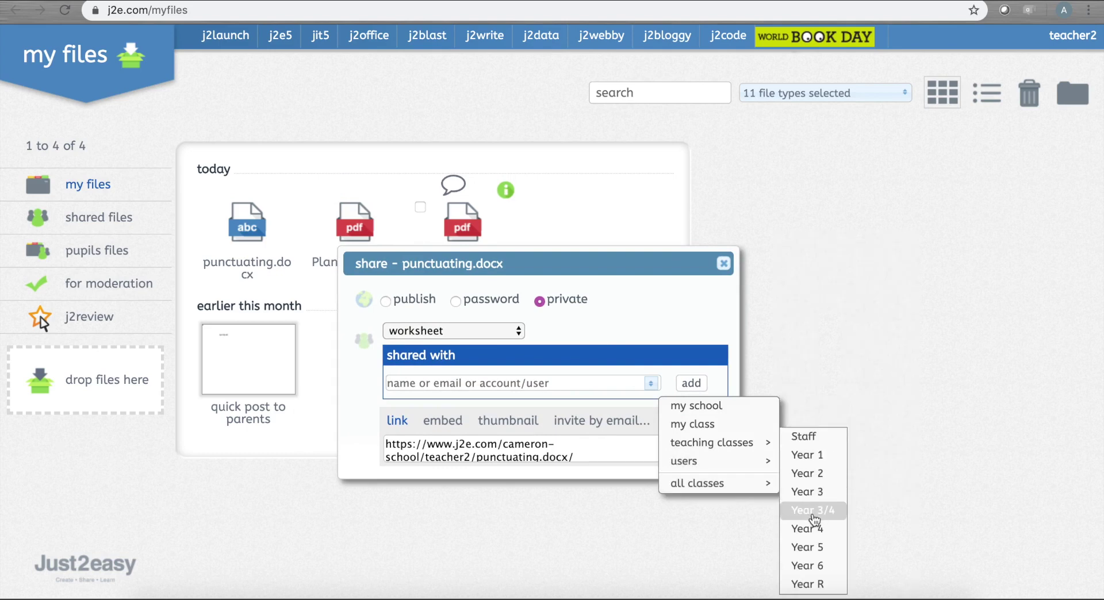
click(814, 519)
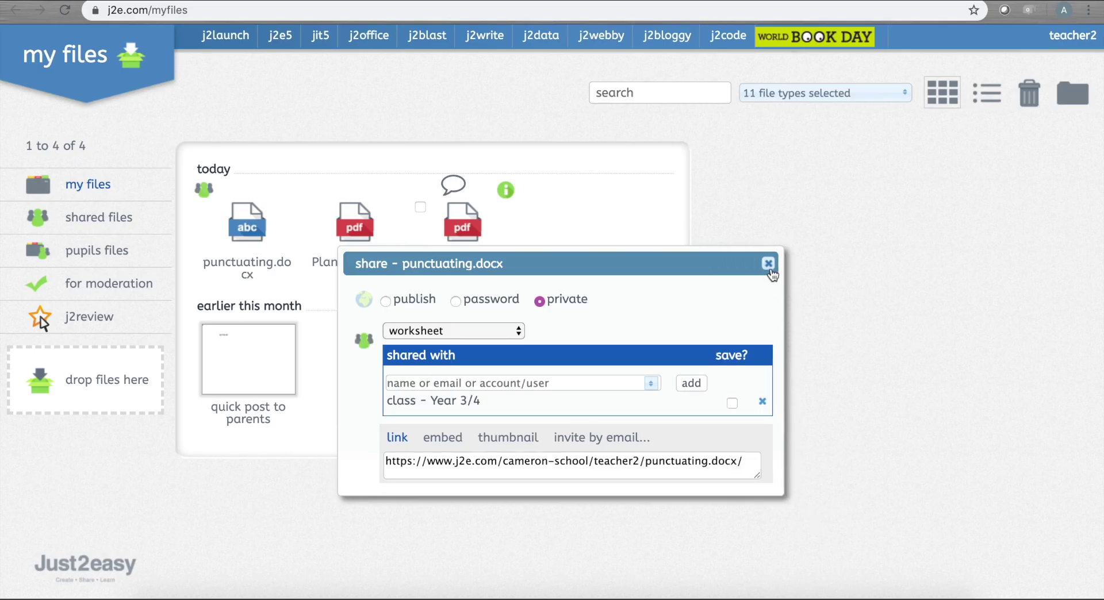
click(768, 264)
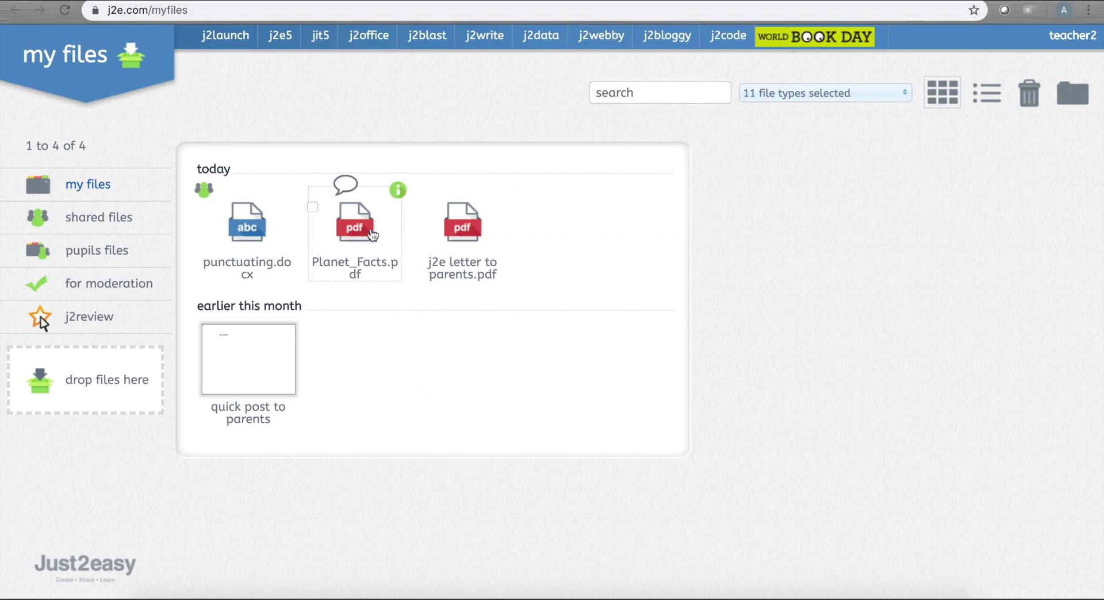
- Share Planet_Facts.pdf privately with a single pupil by entering the pupil's name
click(398, 190)
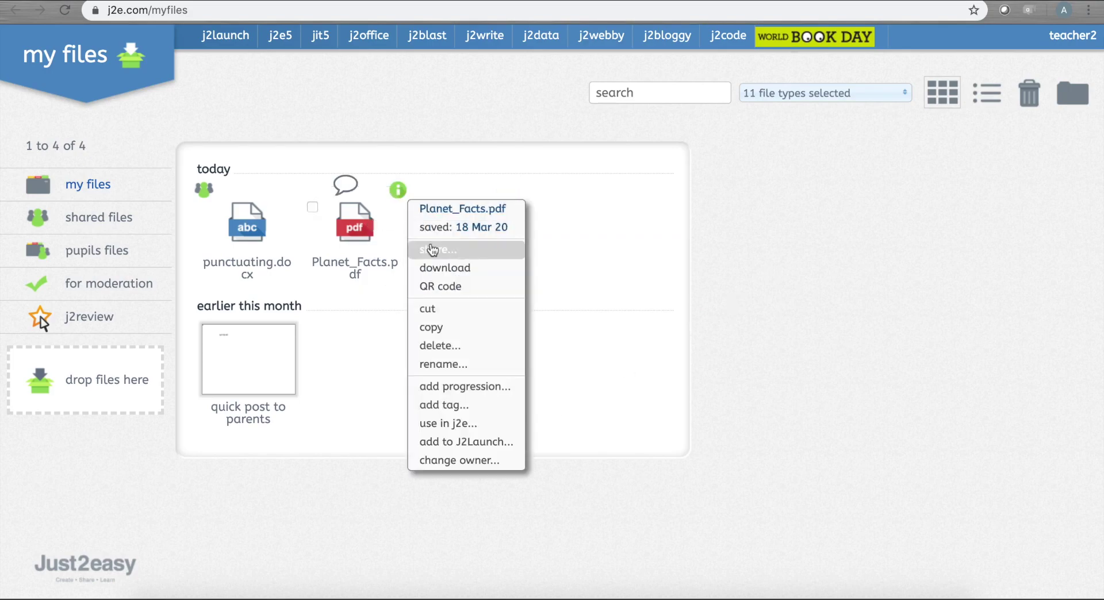
click(433, 249)
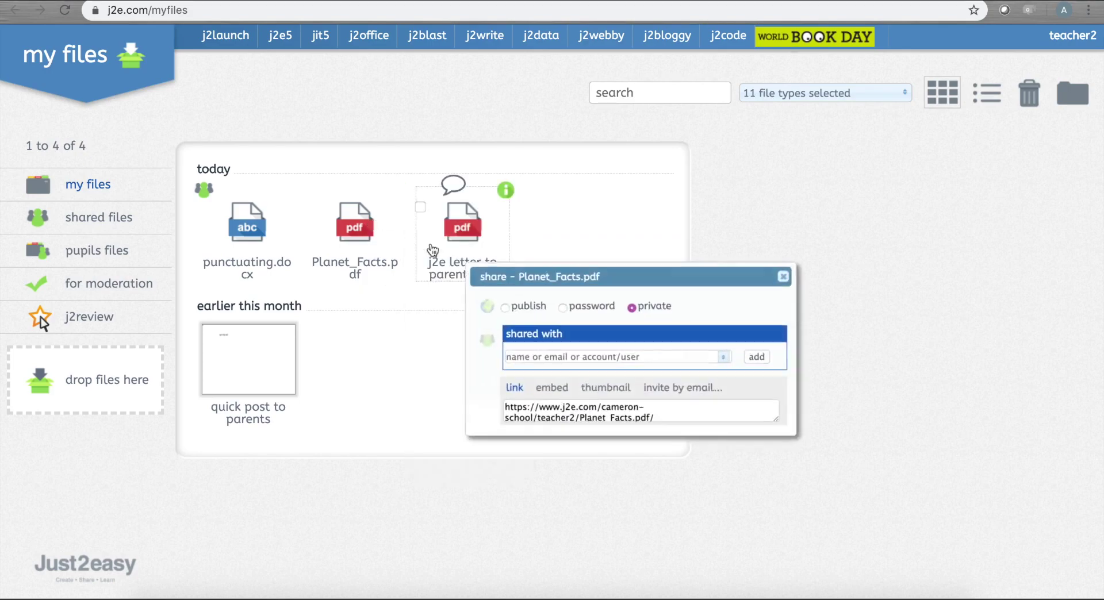
click(742, 361)
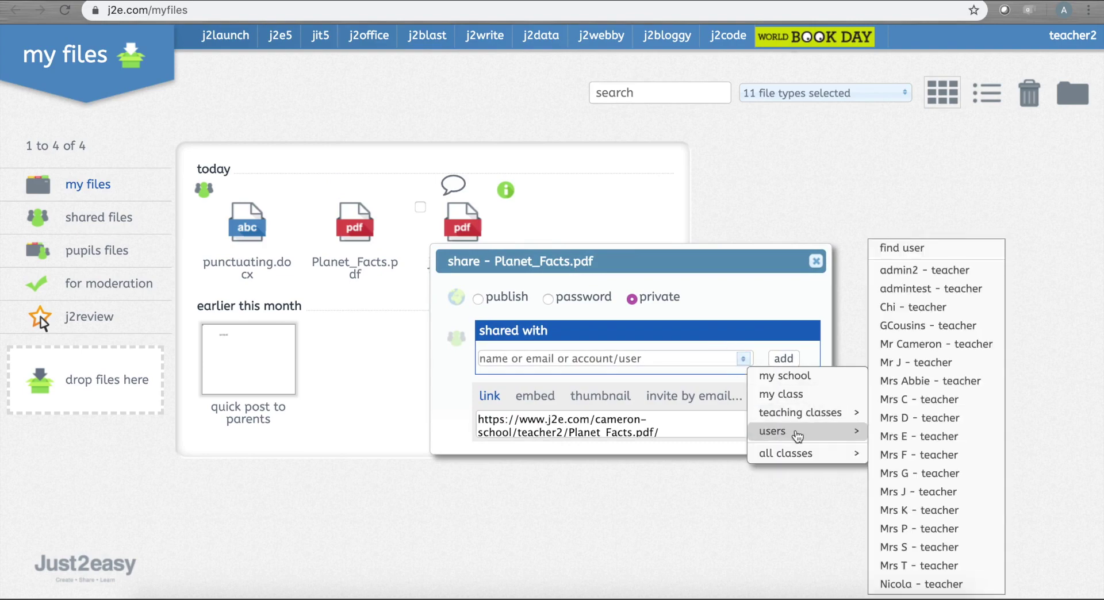
mouse_move(803, 464)
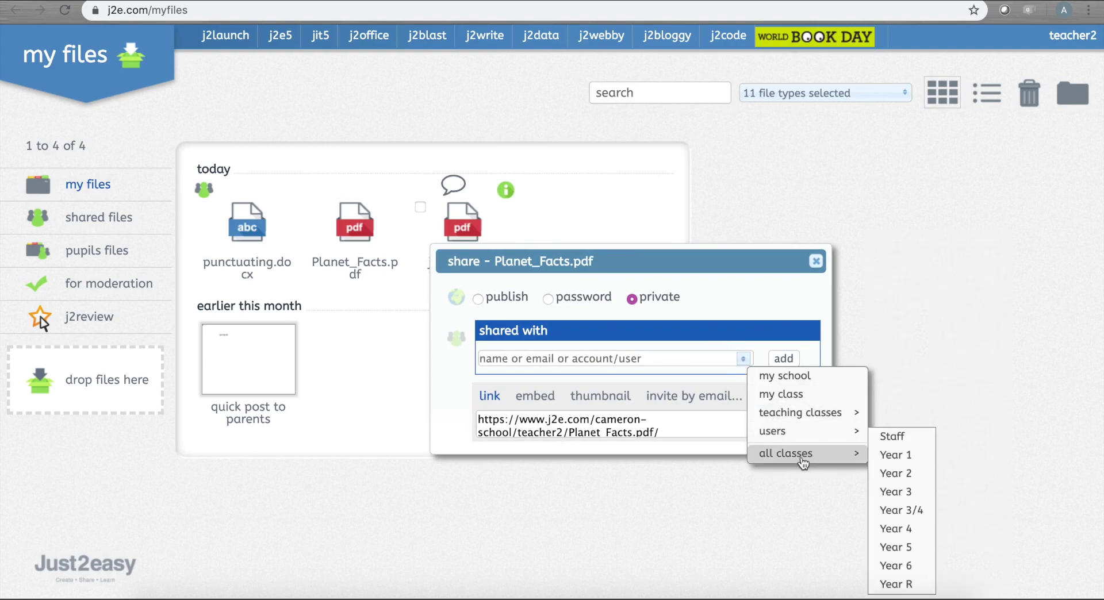
mouse_move(772, 431)
click(968, 180)
text(Eli)
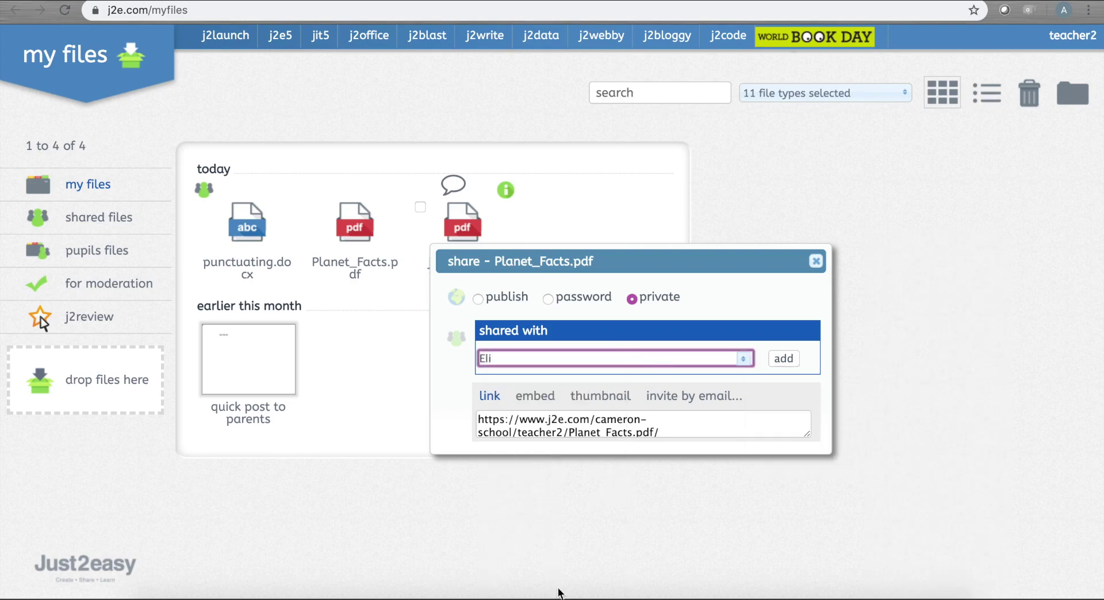
click(782, 361)
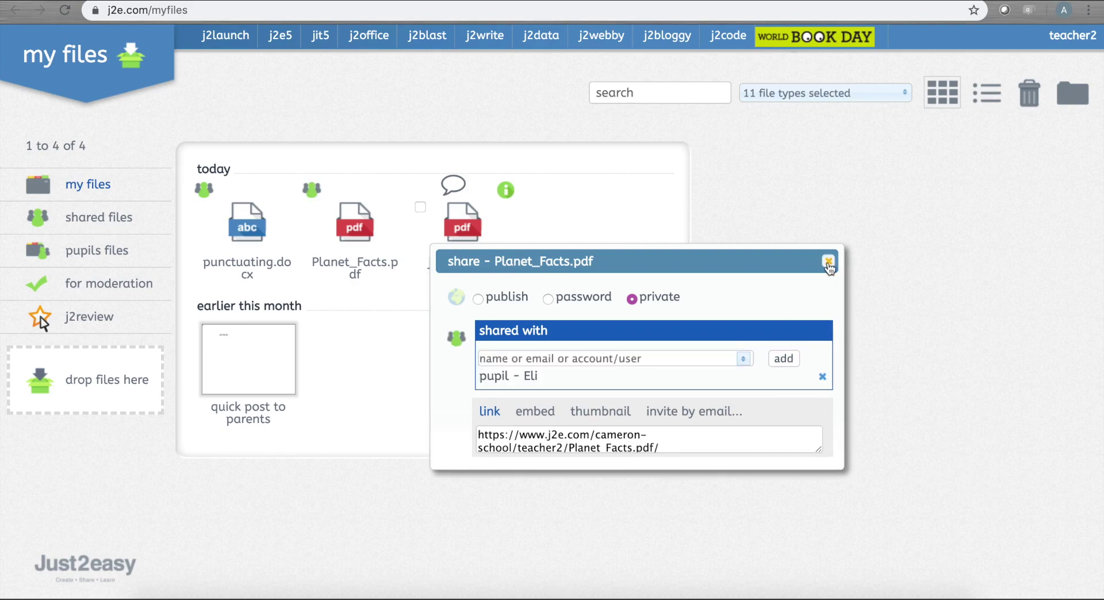
click(828, 262)
- Return to j2launch, open a blank j2e5 page and start a text box on it
click(224, 35)
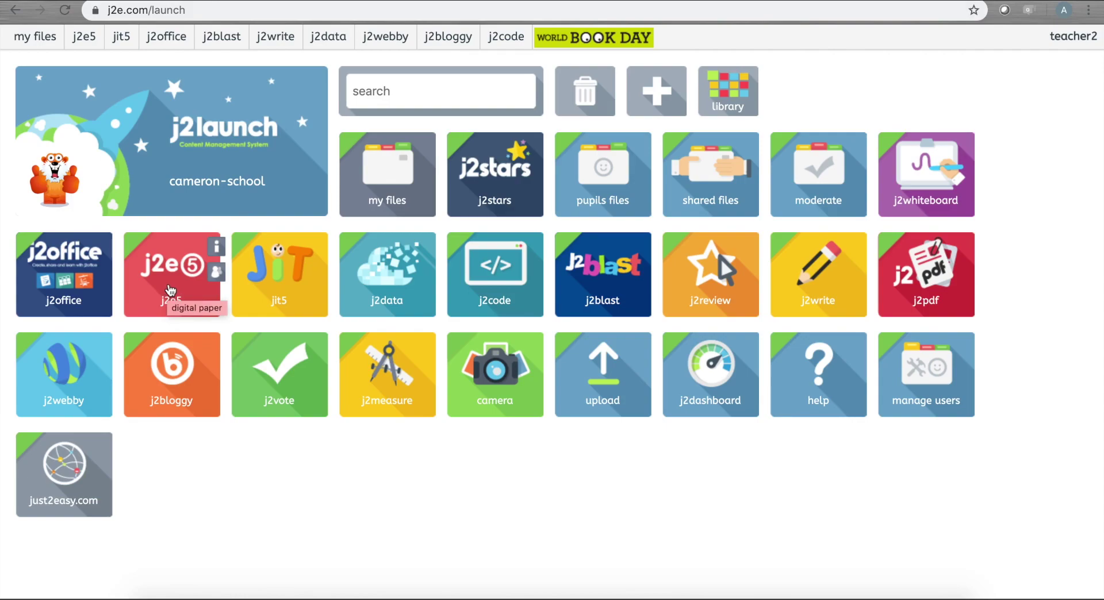
click(171, 290)
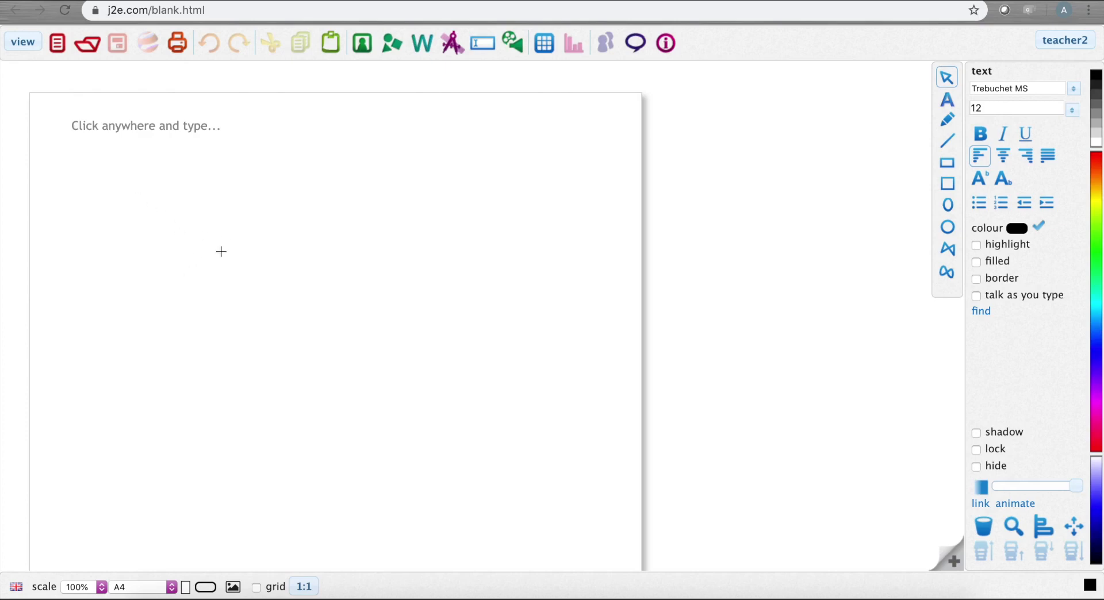
click(223, 283)
click(224, 283)
- Write "Learning Objective: to research and compare planets in the solar system" in the text box
text(oLearning Obkjec)
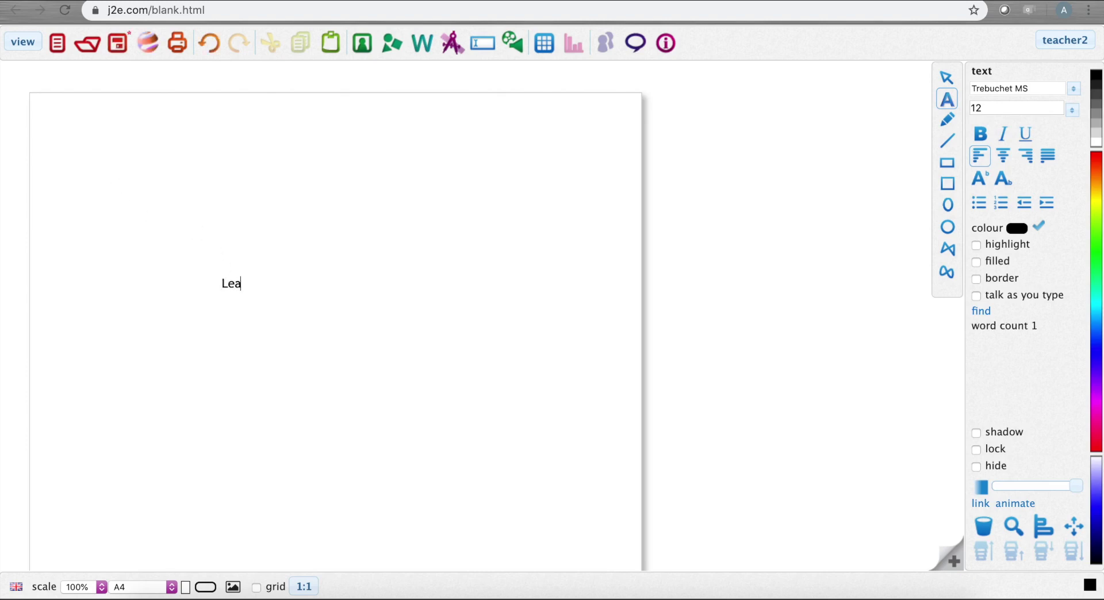
key(BackSpace)
key(BackSpace)
key(BackSpace)
key(BackSpace)
text(jective: )
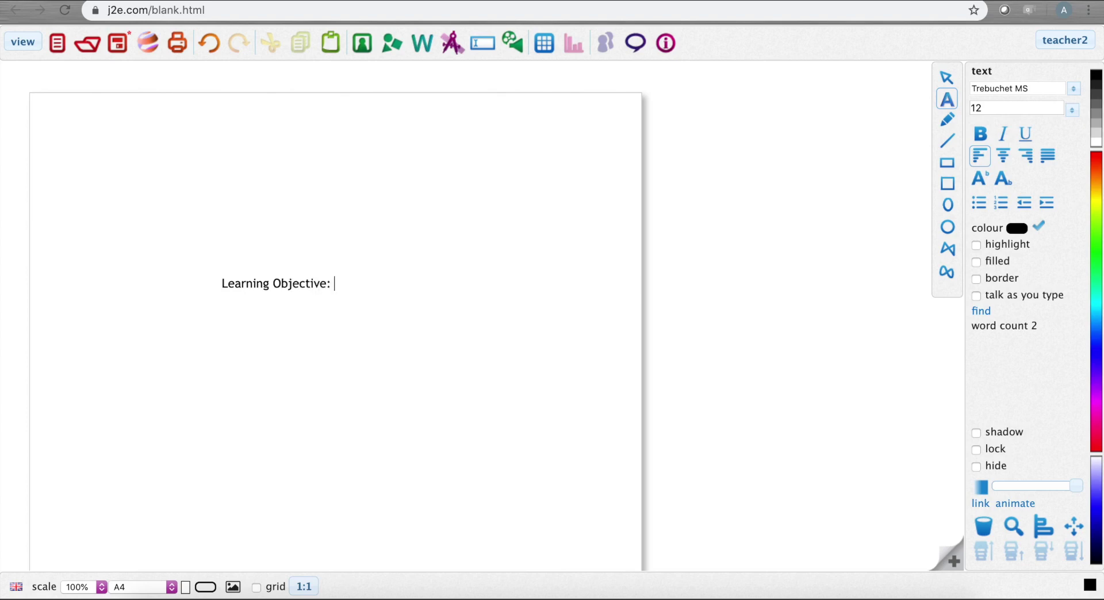
text(to research and compat)
key(BackSpace)
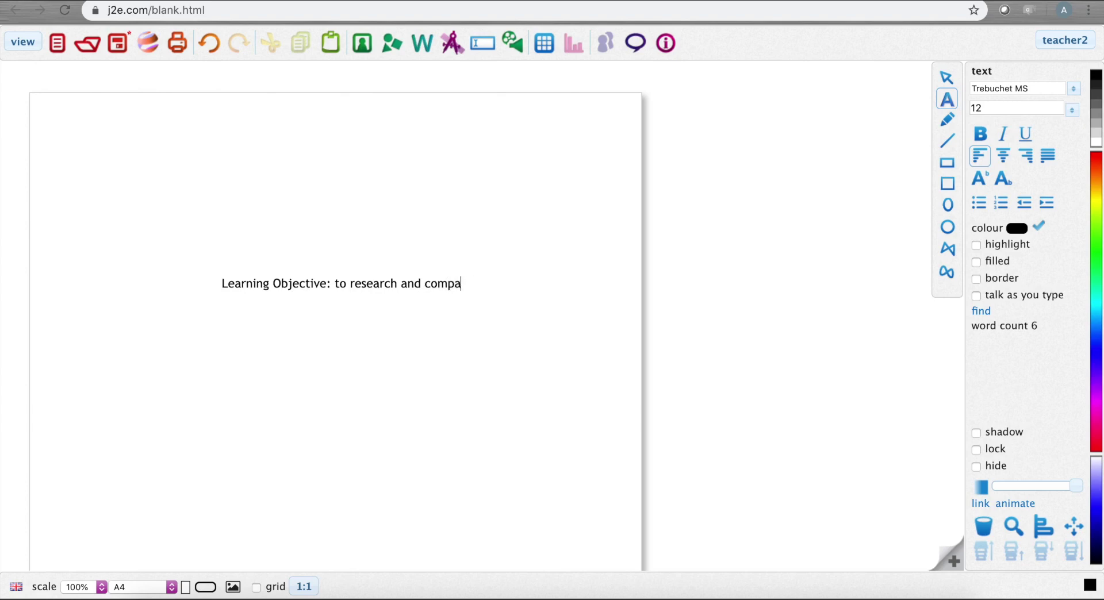
text(re plant)
text(ts in the solar system)
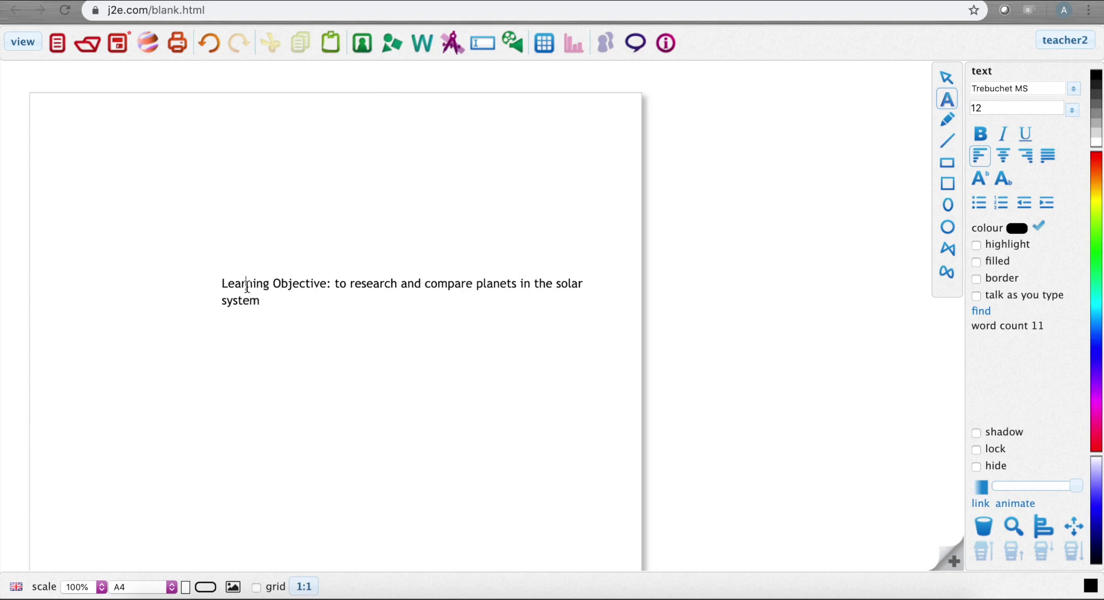
key(Escape)
- Move the learning objective text to the top of the page and enlarge it to font size 14
drag(344, 284, 203, 160)
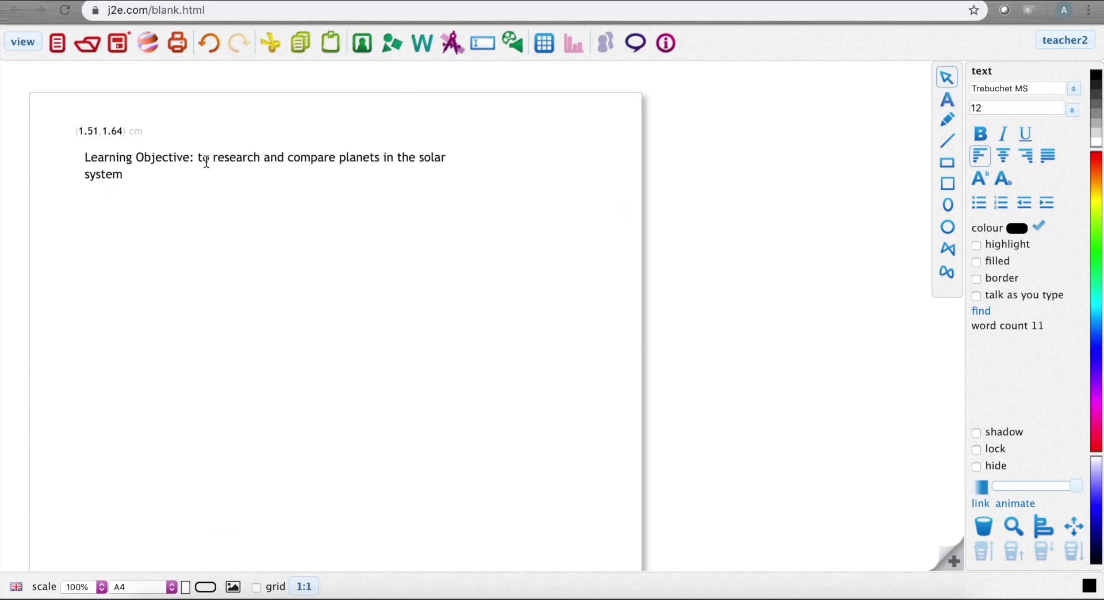
drag(465, 190, 519, 172)
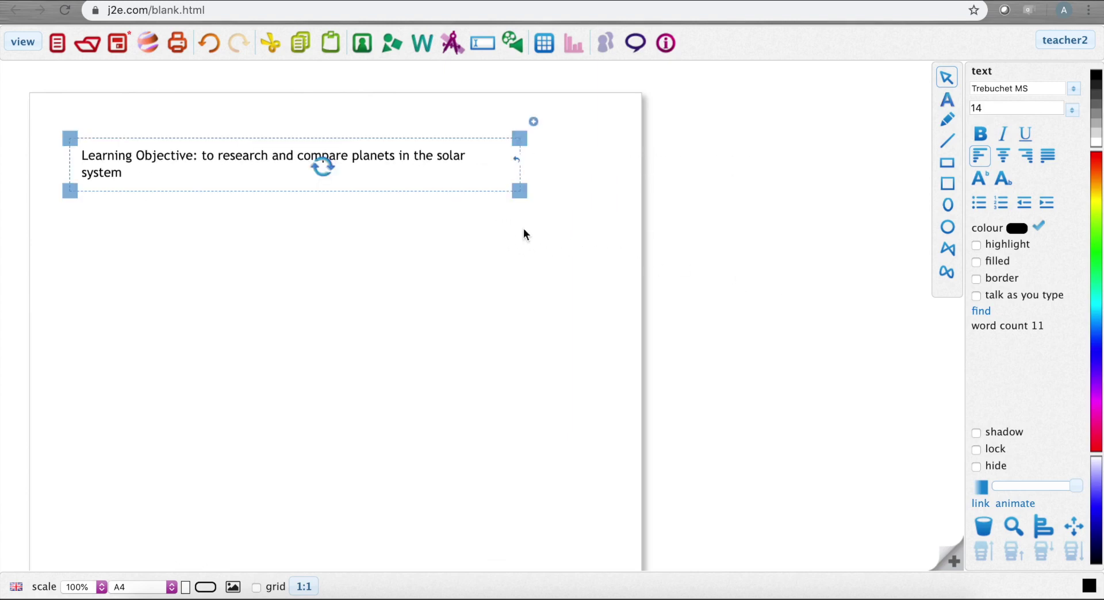
- Colour the learning objective text red and enlarge it to font size 20
click(1097, 162)
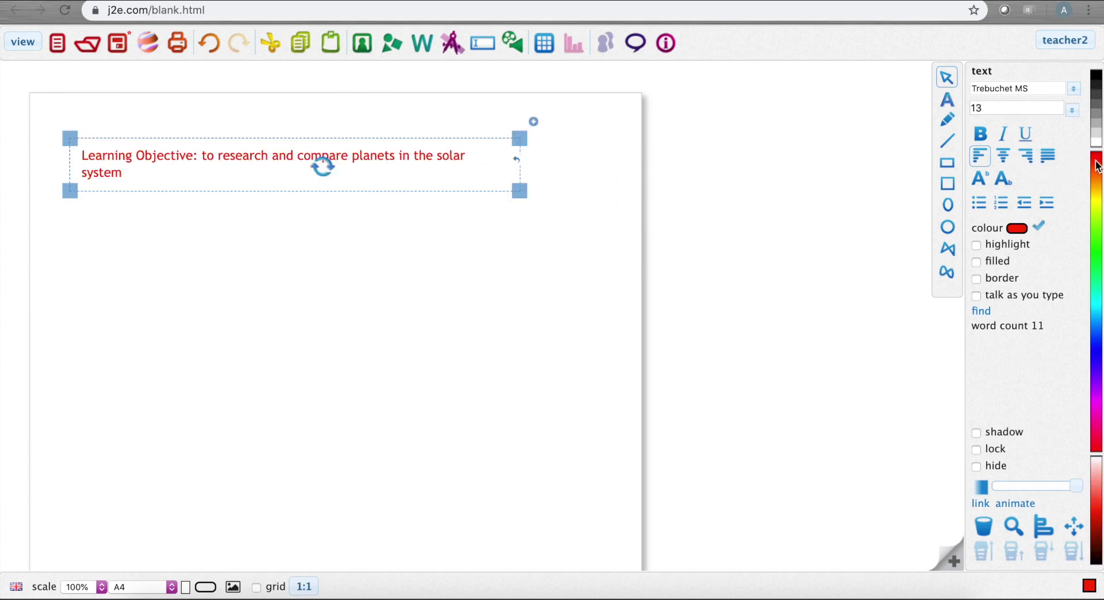
click(1073, 111)
click(1045, 238)
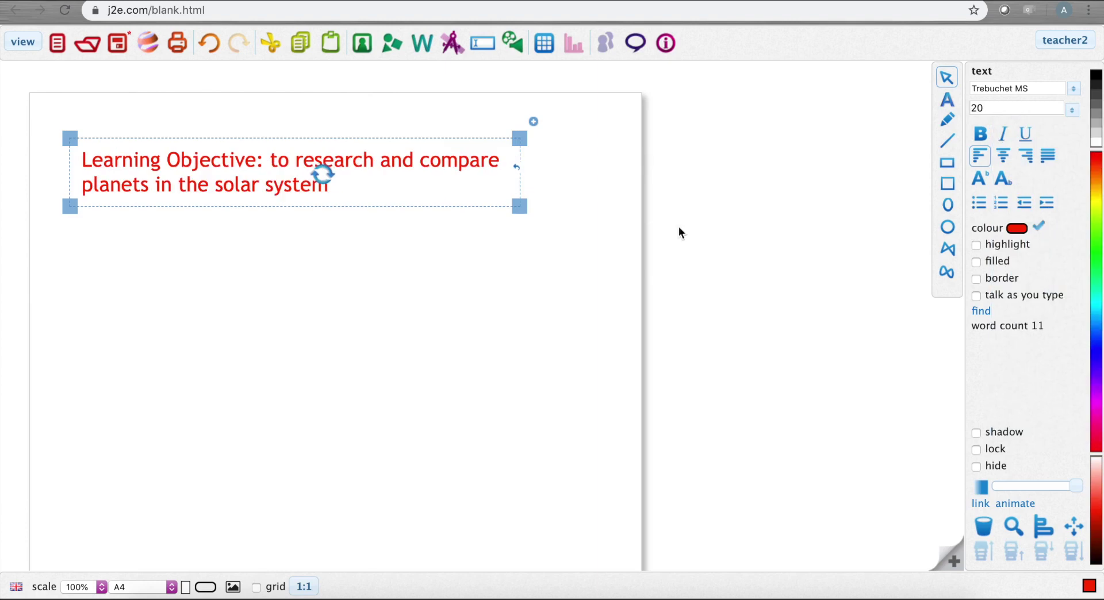
click(258, 283)
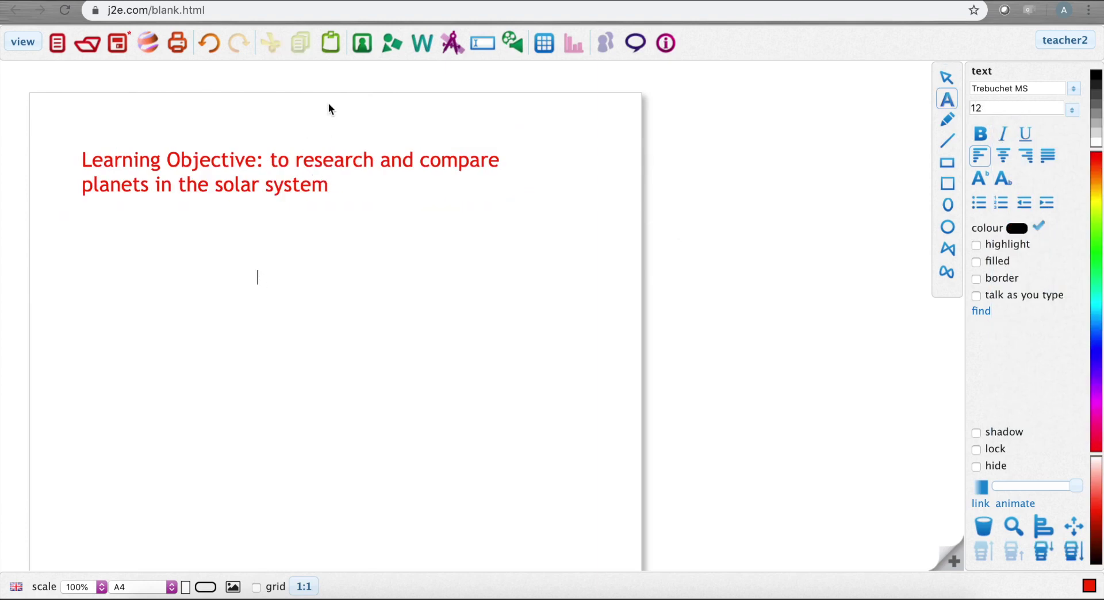
- Search web pictures for "saturn" and add one of the found planet photos to the page
click(362, 45)
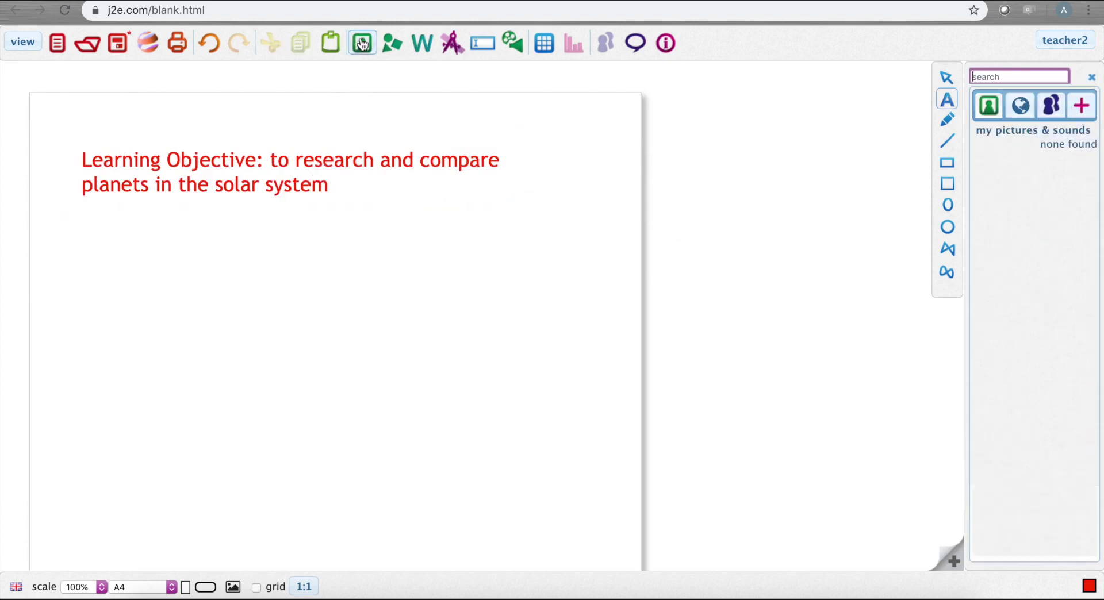
click(1023, 99)
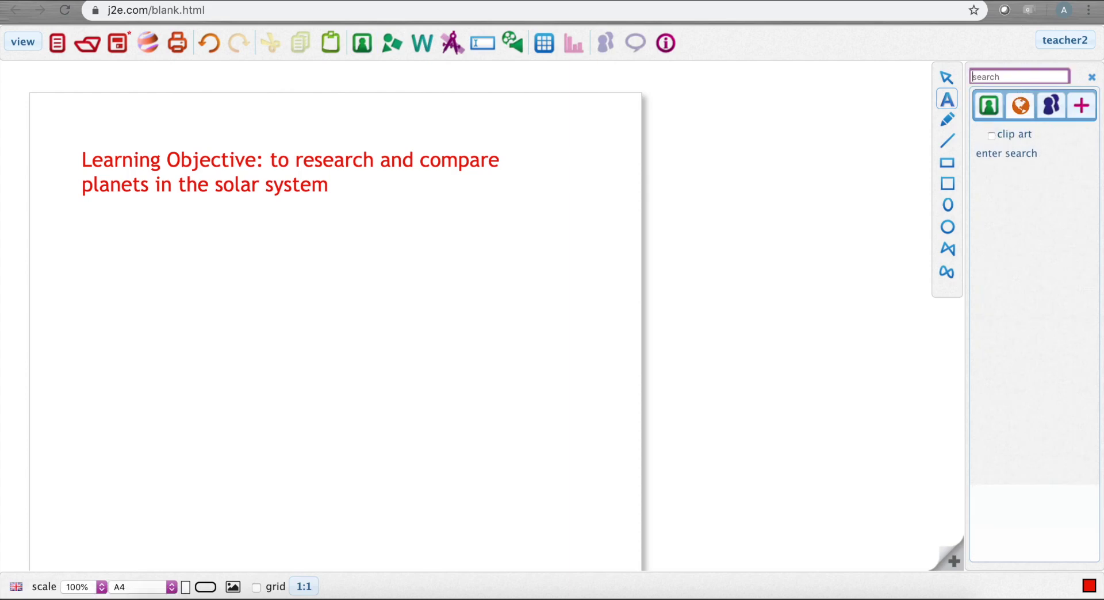
text(saturn)
key(Return)
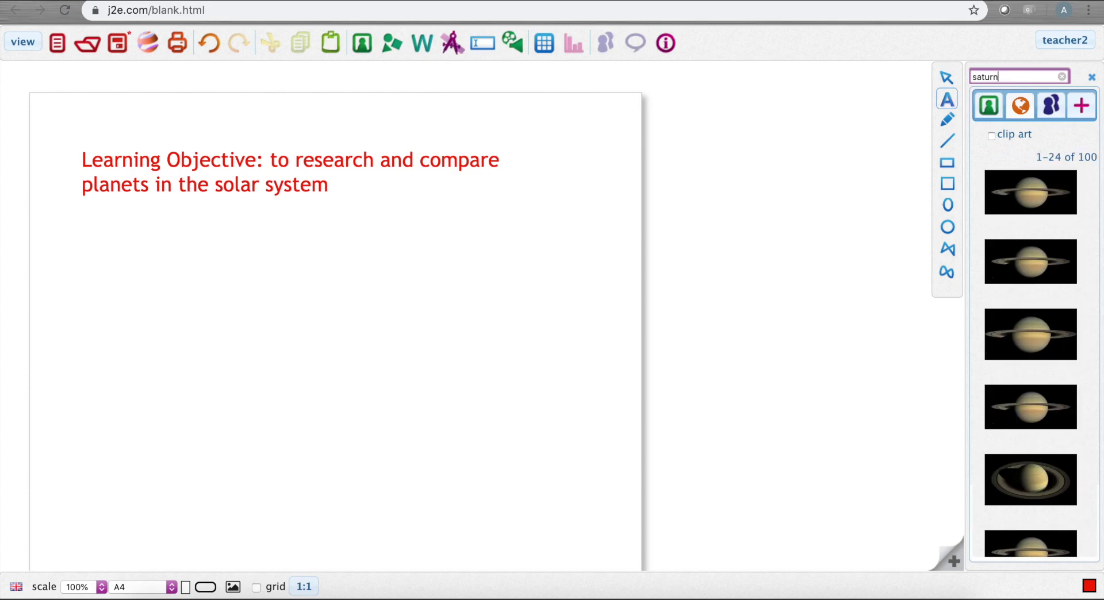
drag(1039, 281, 460, 402)
- Tilt the Saturn photo slightly anticlockwise, shrink it and position it below the right end of the learning objective
drag(321, 336, 378, 320)
drag(241, 343, 368, 306)
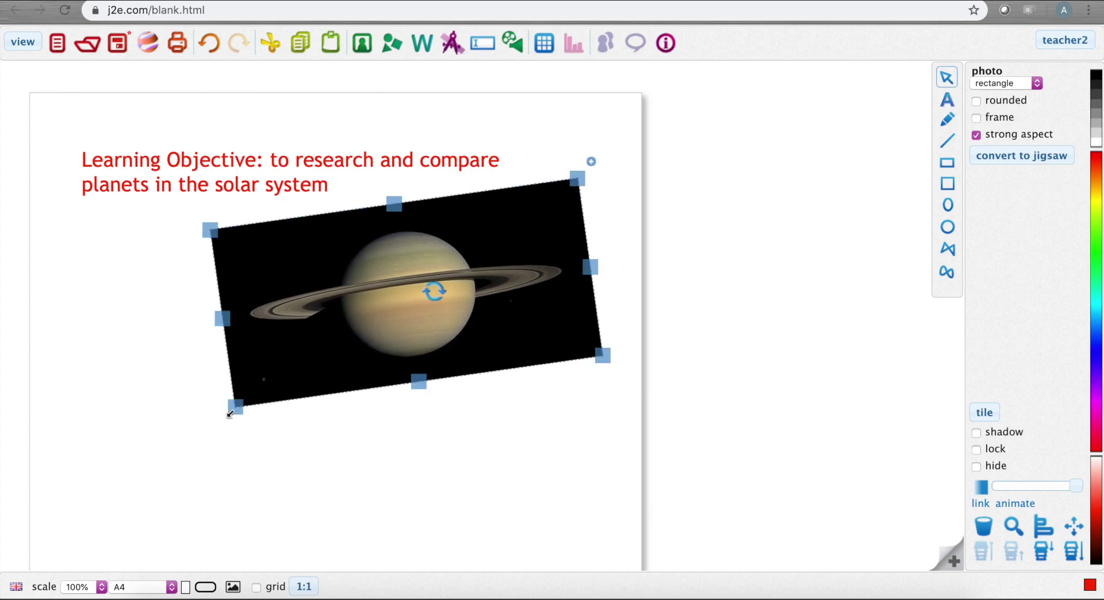
drag(234, 408, 401, 323)
click(188, 291)
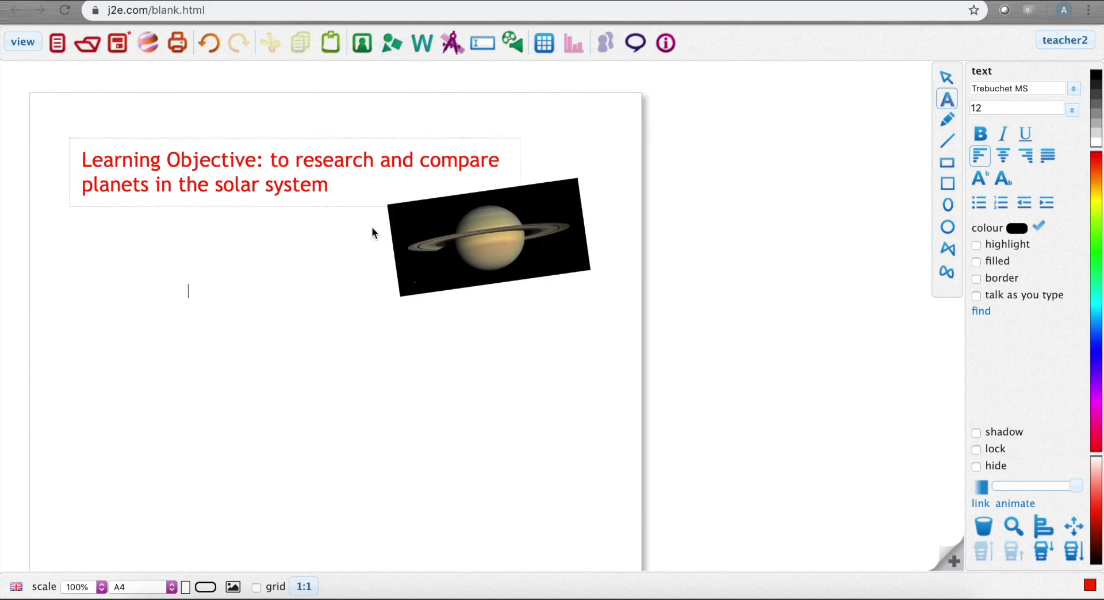
- Save the page with the title "Planets Worksheet"
click(123, 36)
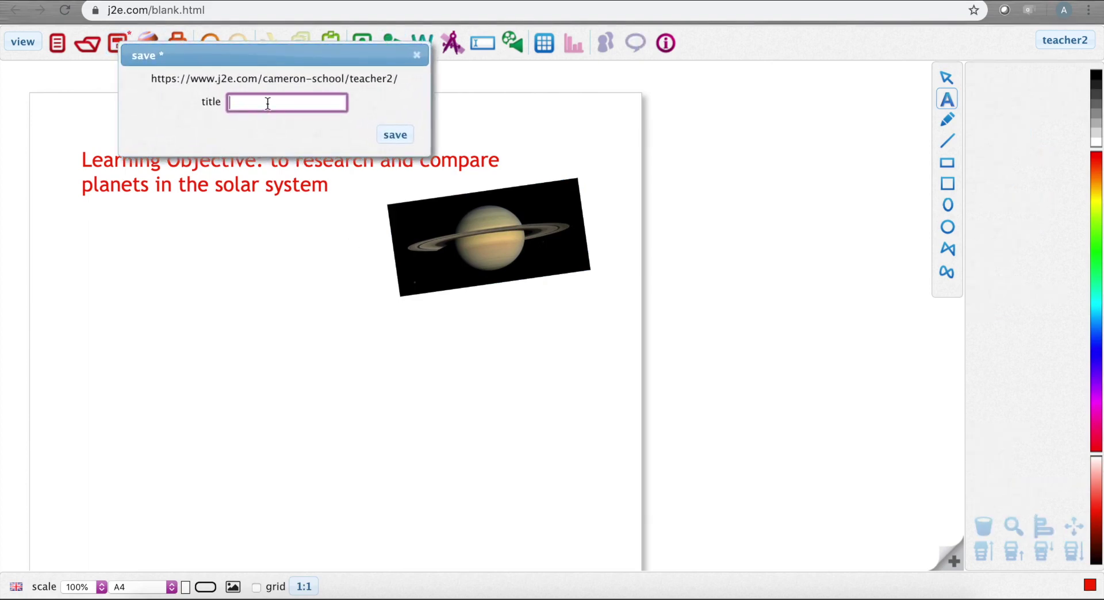
text(Planets o)
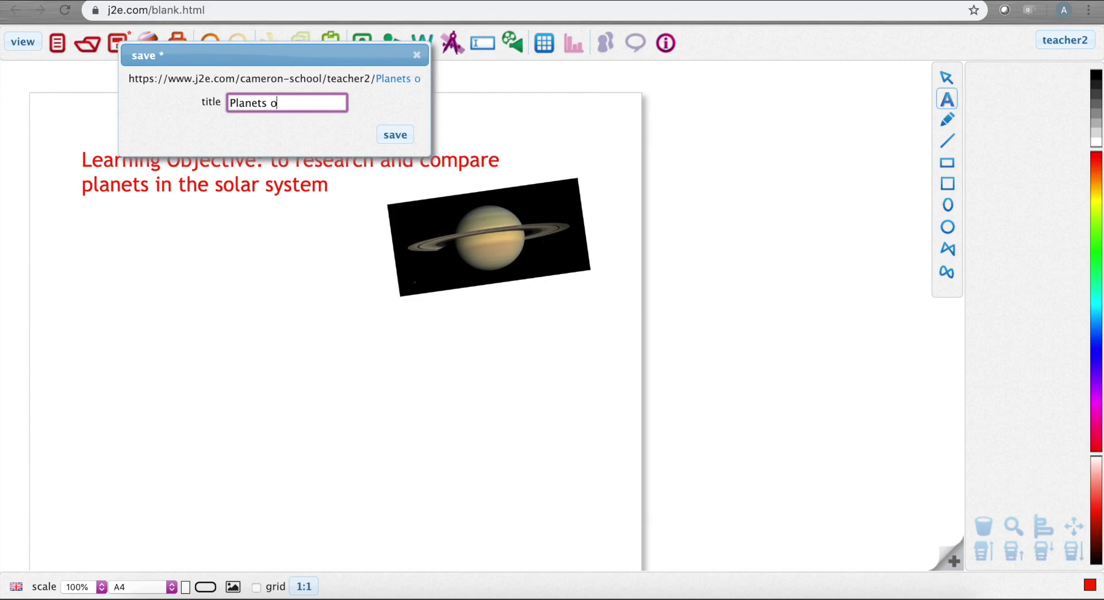
key(BackSpace)
text(Worksheet)
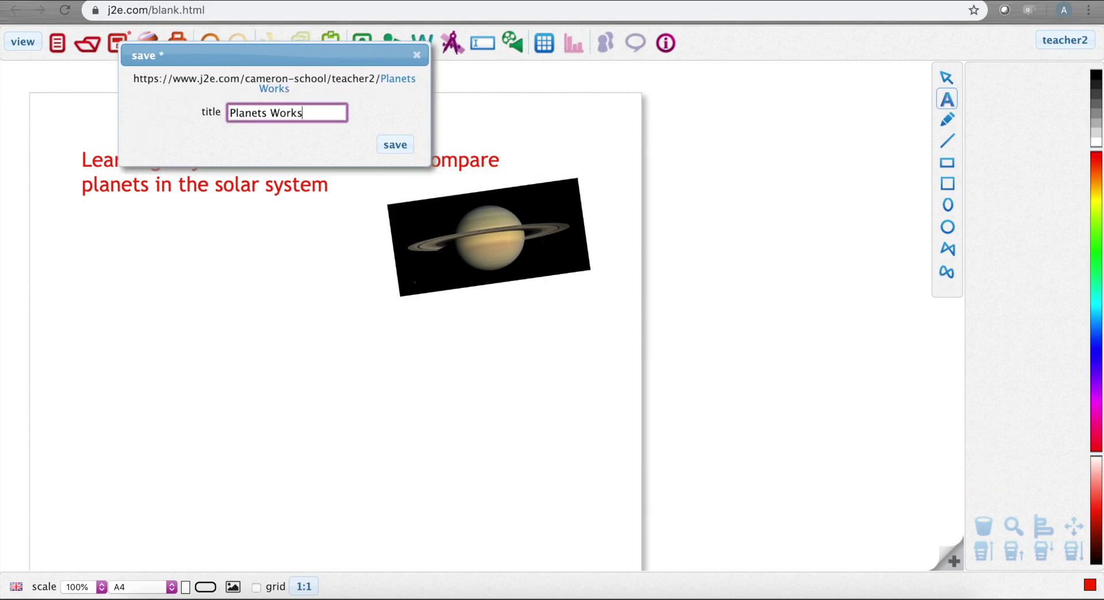
click(396, 145)
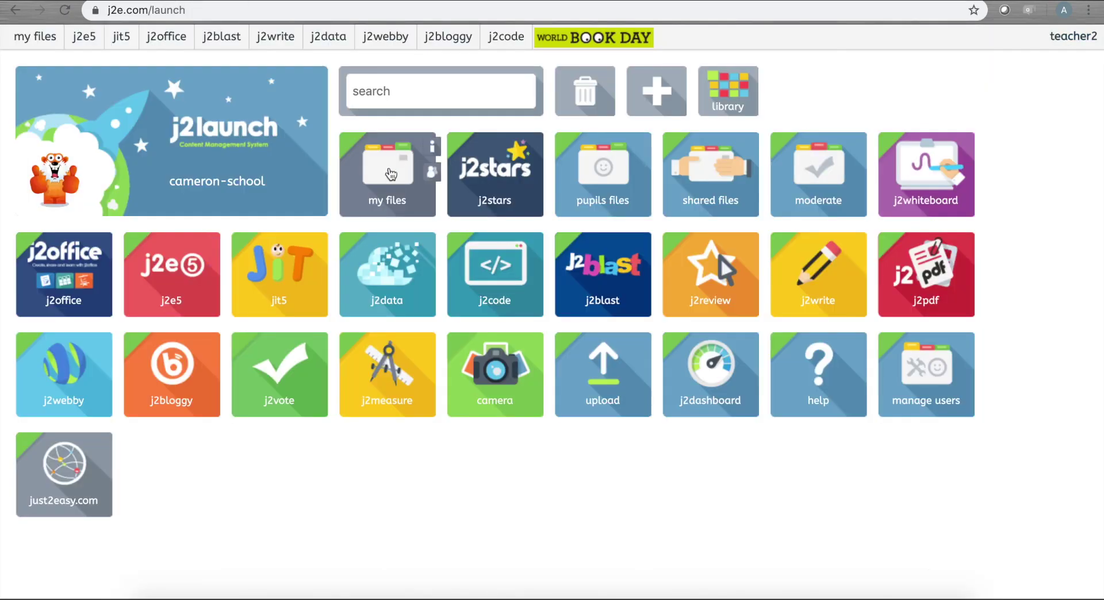
- Go to my files, open the sharing settings of Planets Worksheet and close them
click(390, 168)
mouse_move(293, 196)
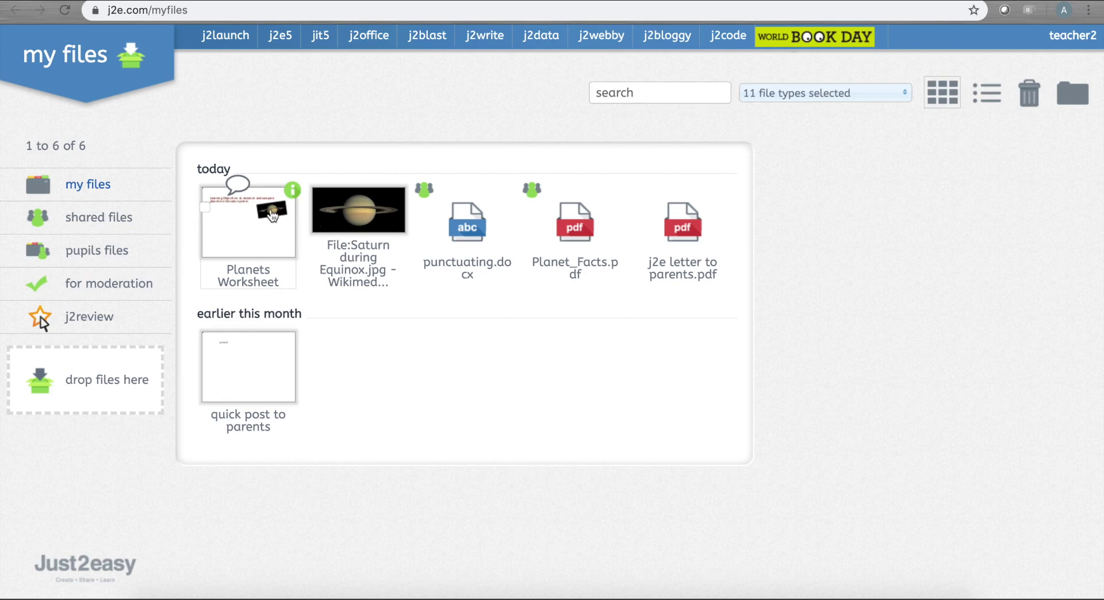
click(292, 191)
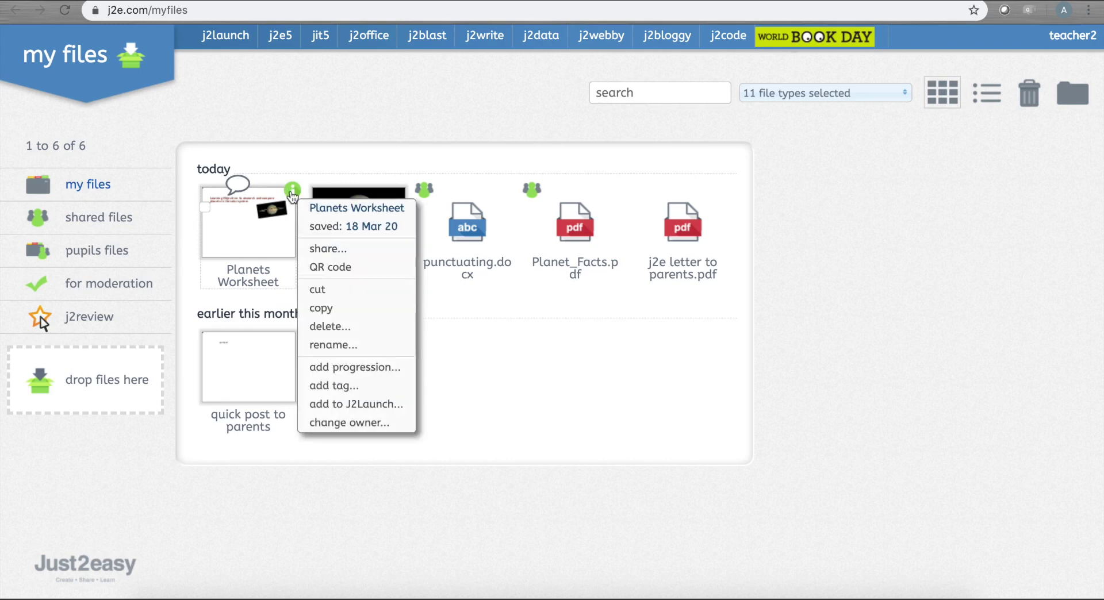
click(324, 248)
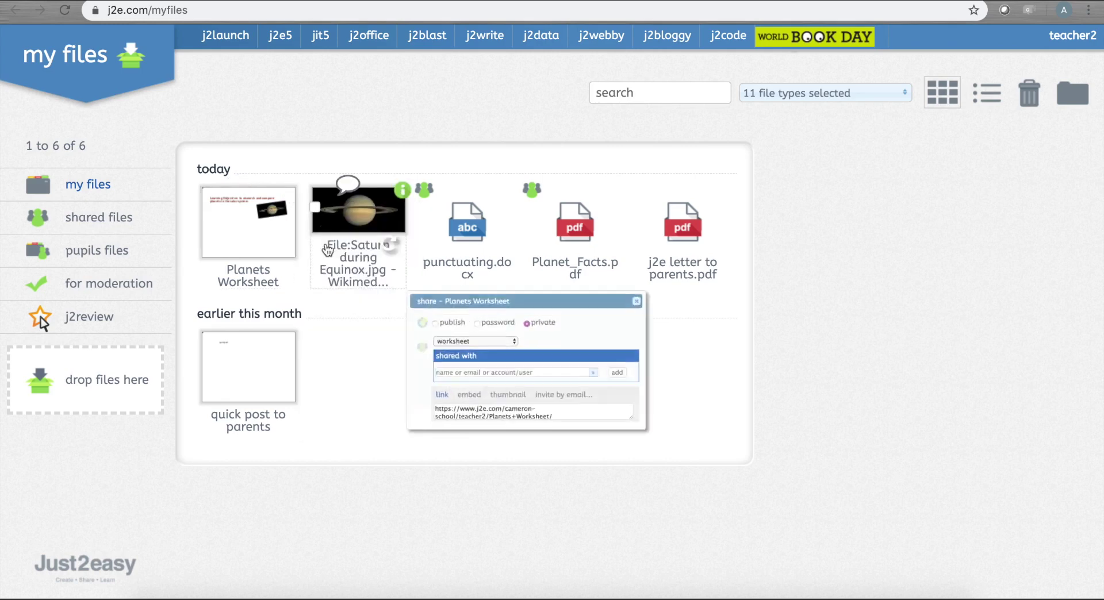
click(712, 262)
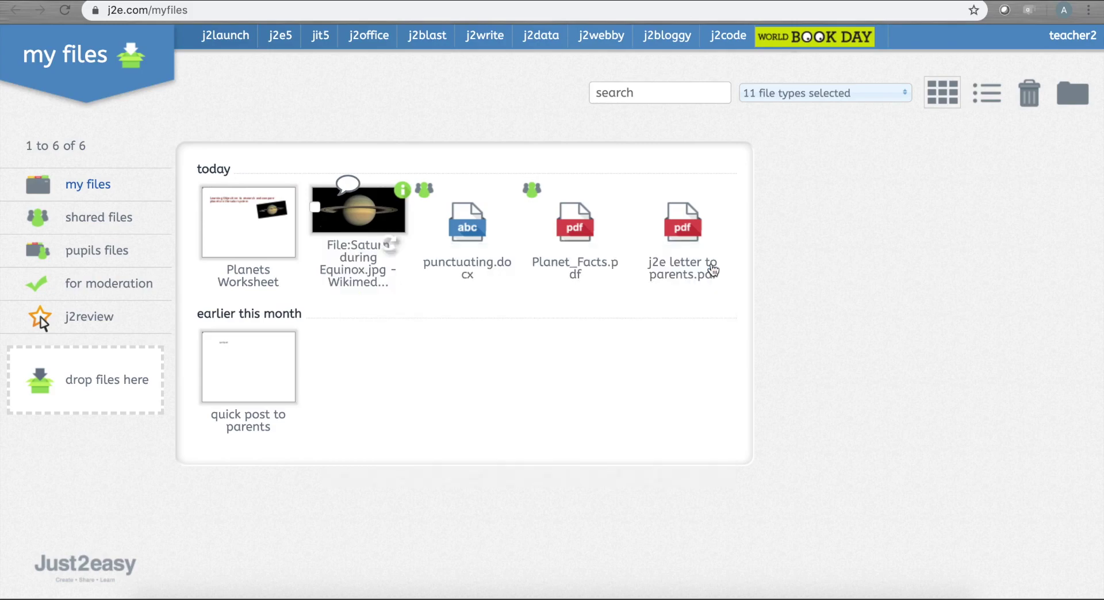
- Load Planet_Facts.pdf into j2pdf and look through pages 2 and 3 of the converted document
click(225, 35)
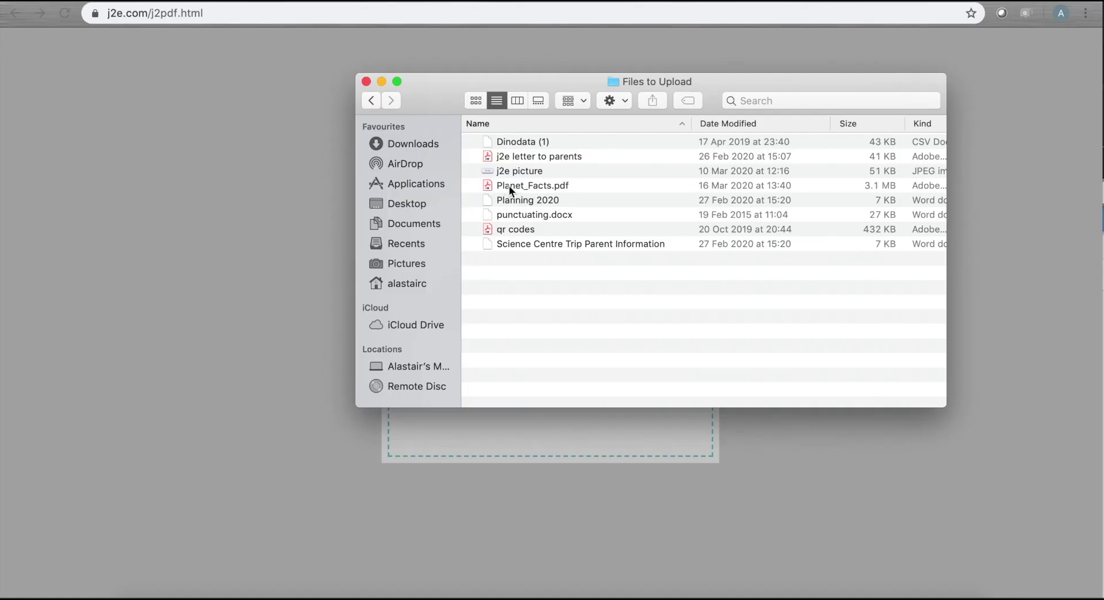
drag(509, 185, 287, 254)
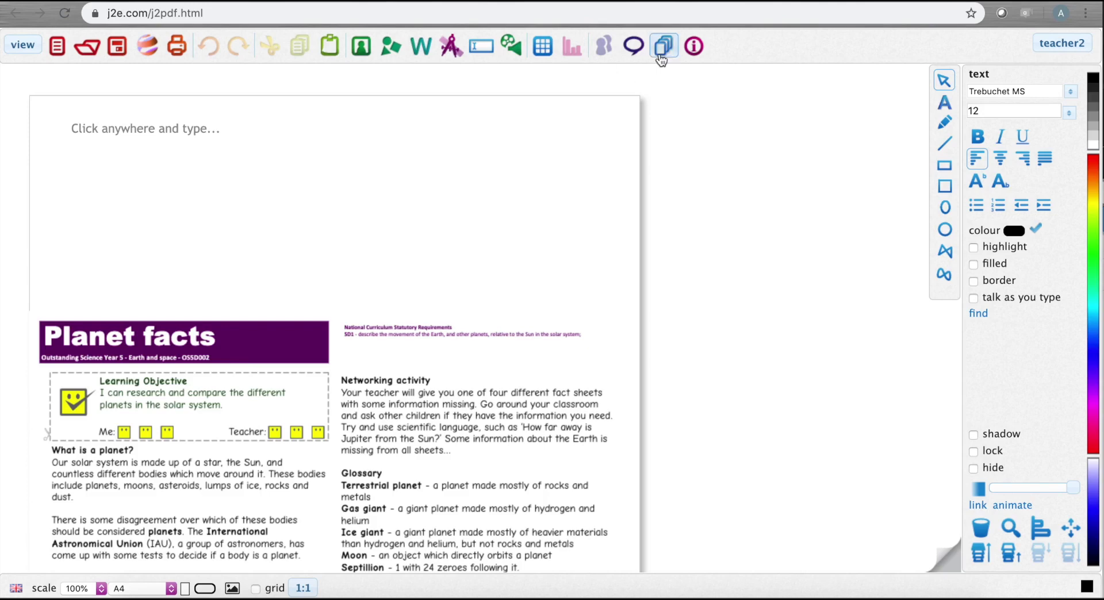
click(662, 58)
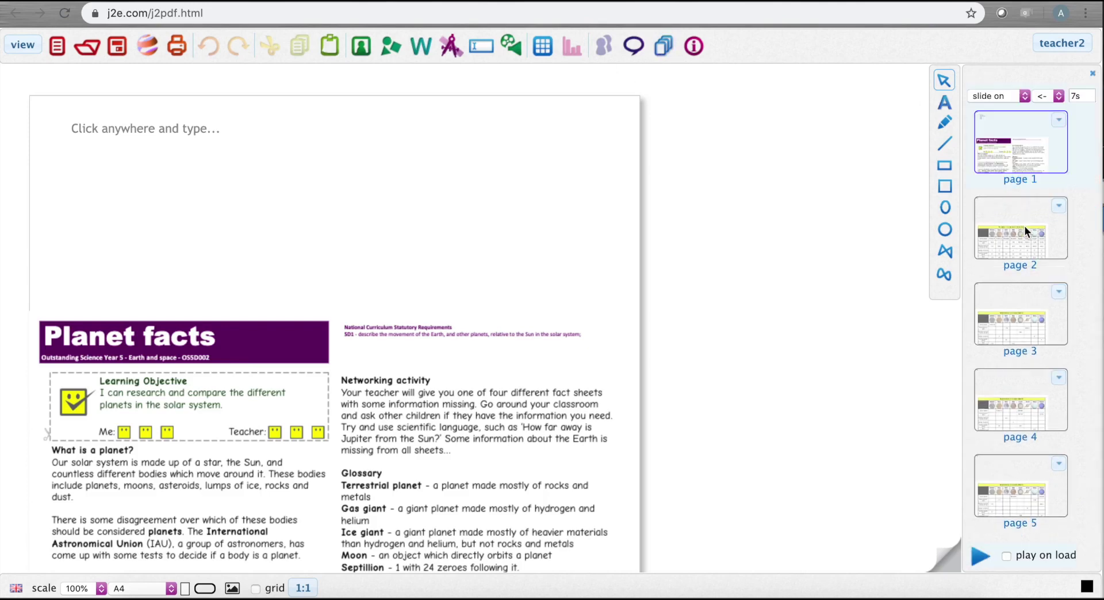
click(1023, 226)
click(1007, 313)
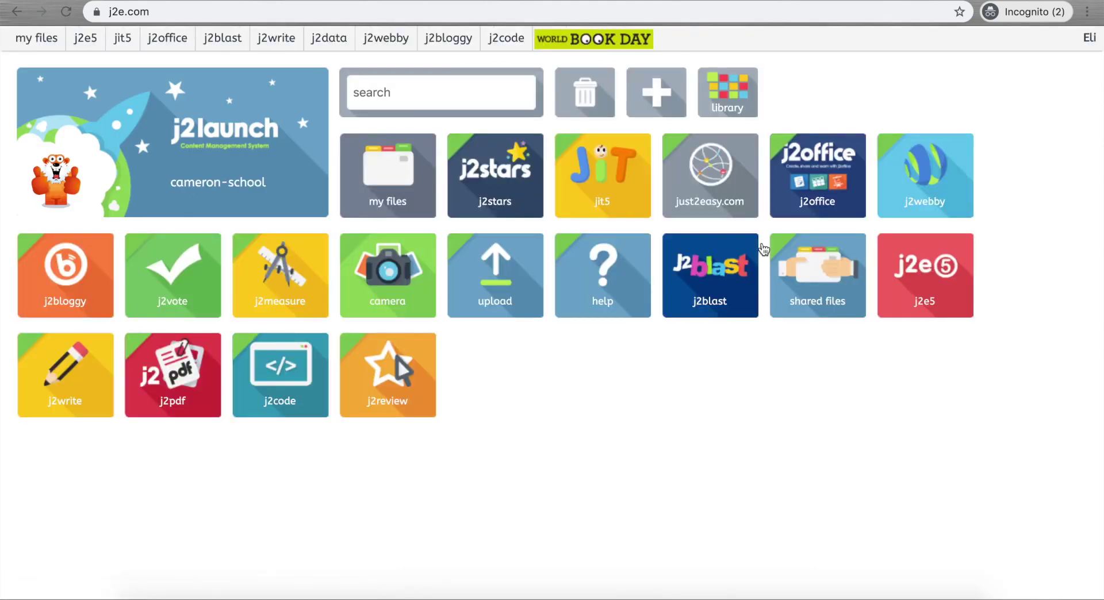
- In the pupil's j2launch account, open the shared Planets PDF and write "This is my own copy of the worksheet" above the facts
mouse_move(749, 260)
click(812, 289)
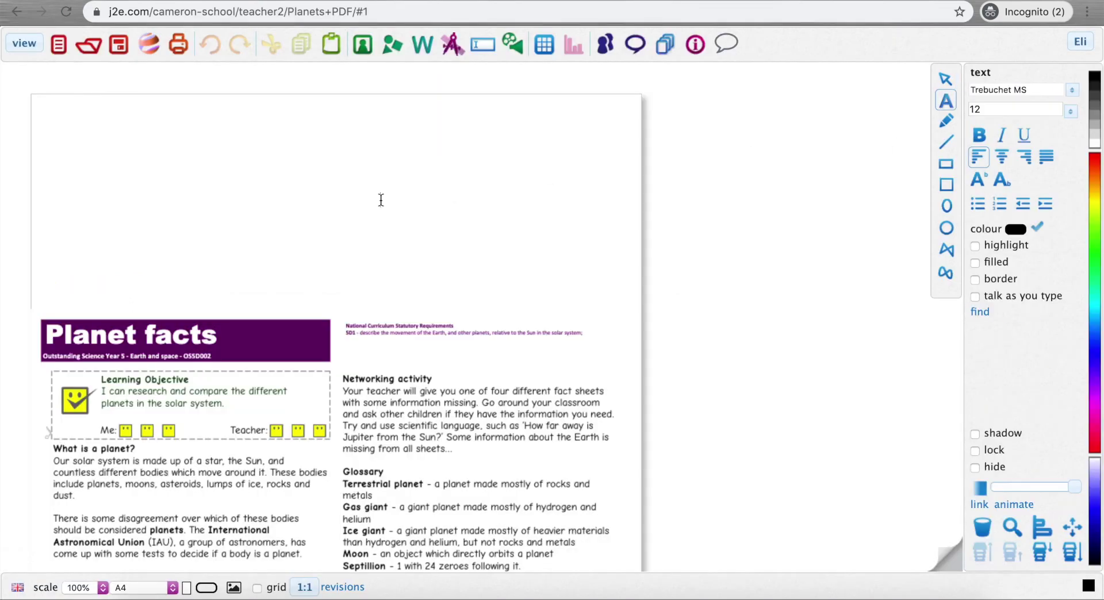
text(is my own copy of the worksheet)
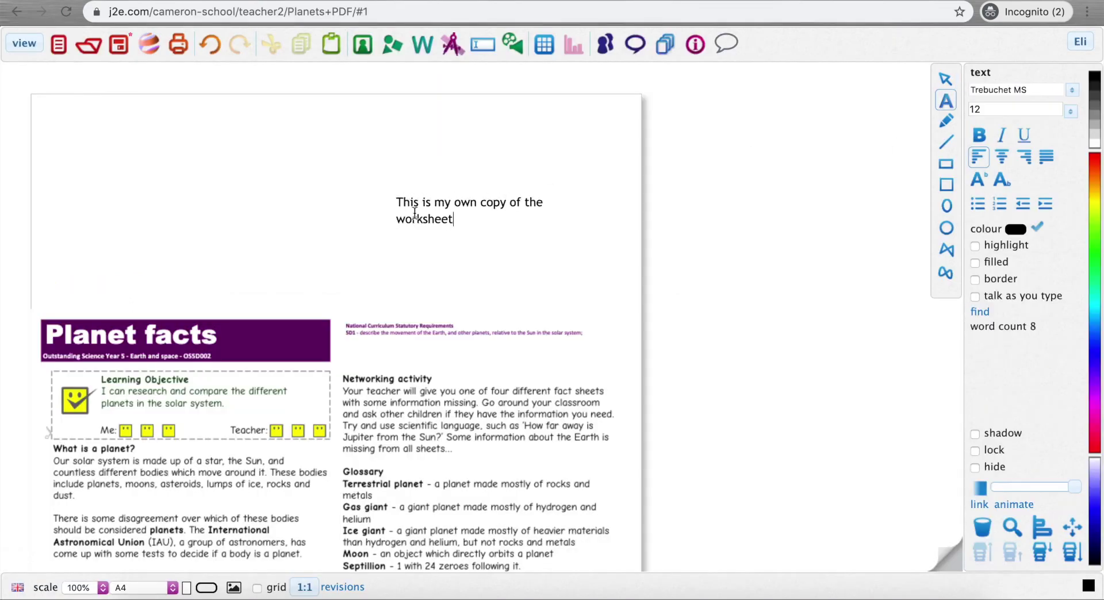
- Move the new text above the Planet facts title and circle the start of the "What is a planet?" paragraph with the blue pen
drag(434, 214, 120, 238)
click(946, 120)
mouse_move(160, 446)
mouse_down()
mouse_move(168, 462)
mouse_move(157, 446)
mouse_up()
- Search the web pictures for "jupiter"
click(362, 44)
click(1013, 77)
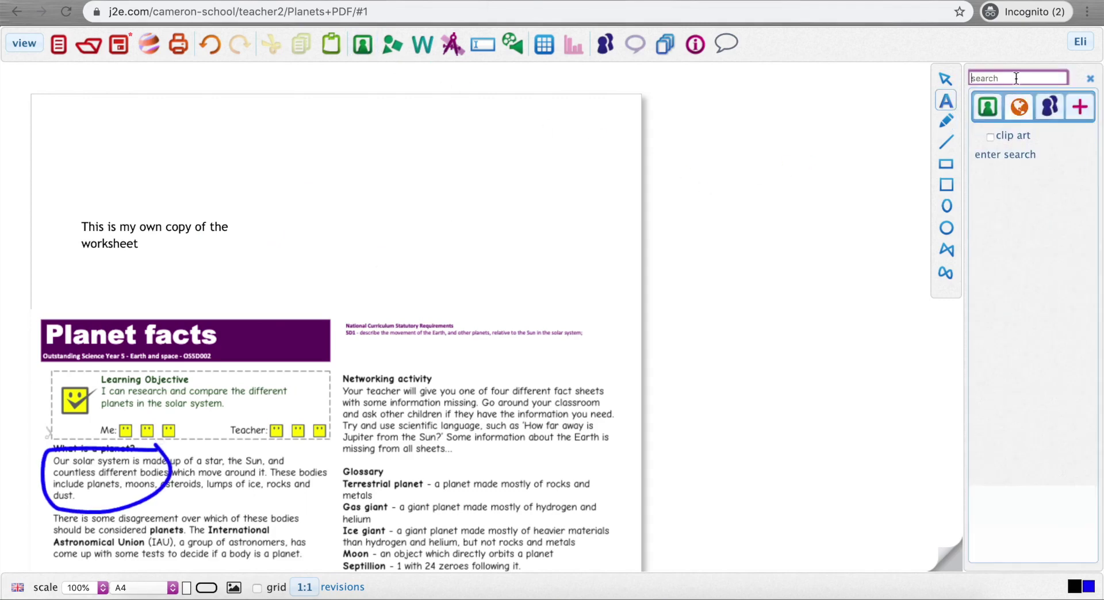
text(sat)
key(BackSpace)
key(BackSpace)
key(BackSpace)
text(jupiter)
key(Return)
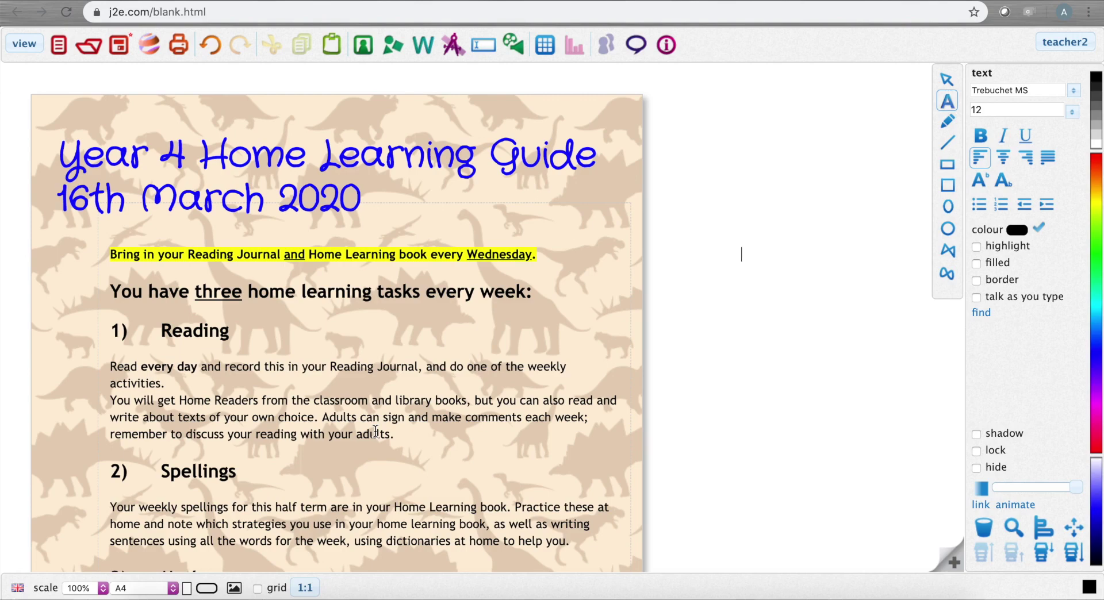
- Record a sound clip and place it on the Year 4 Home Learning Guide, beside the Reading heading
click(505, 57)
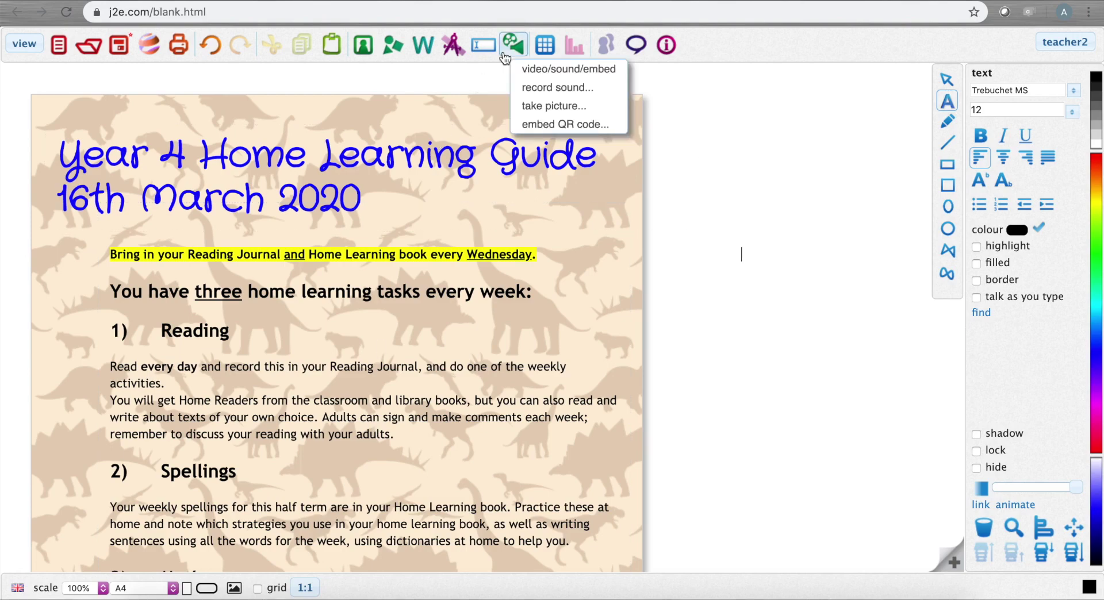
click(556, 88)
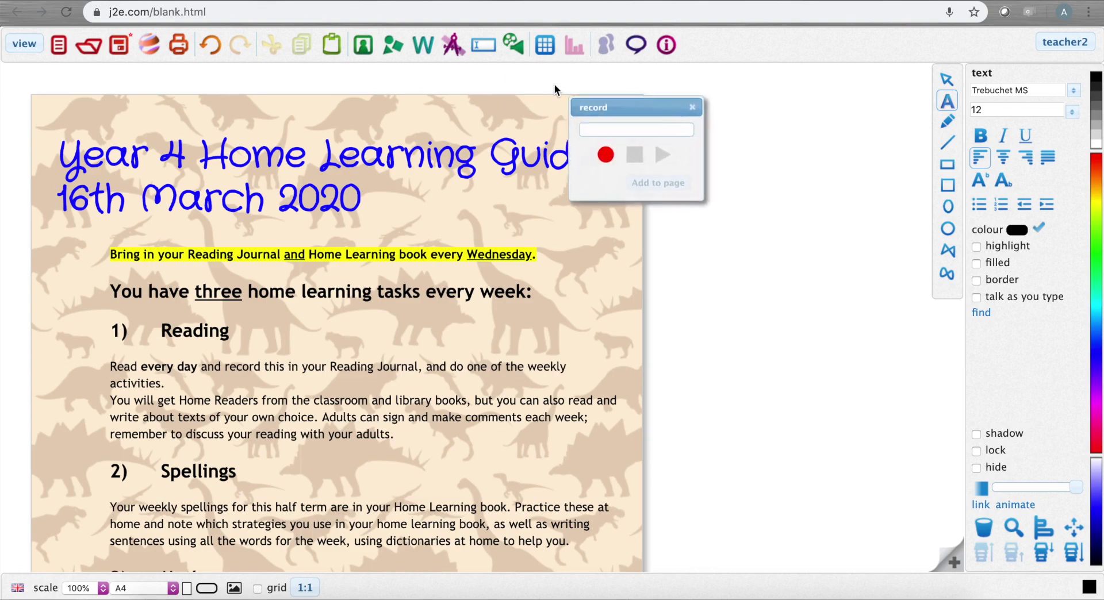
click(598, 155)
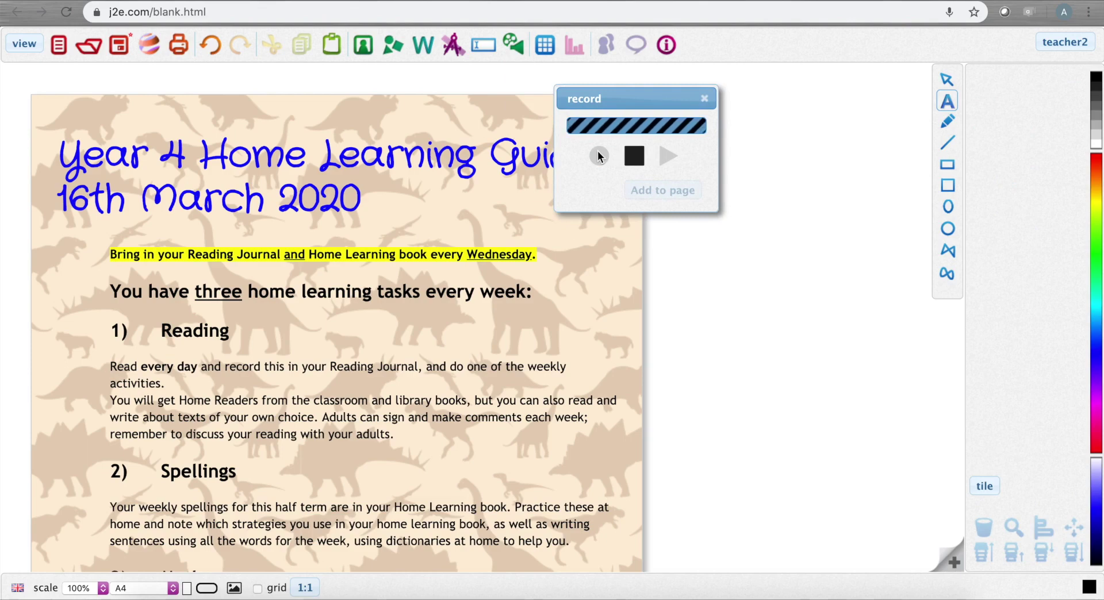
click(641, 160)
click(663, 191)
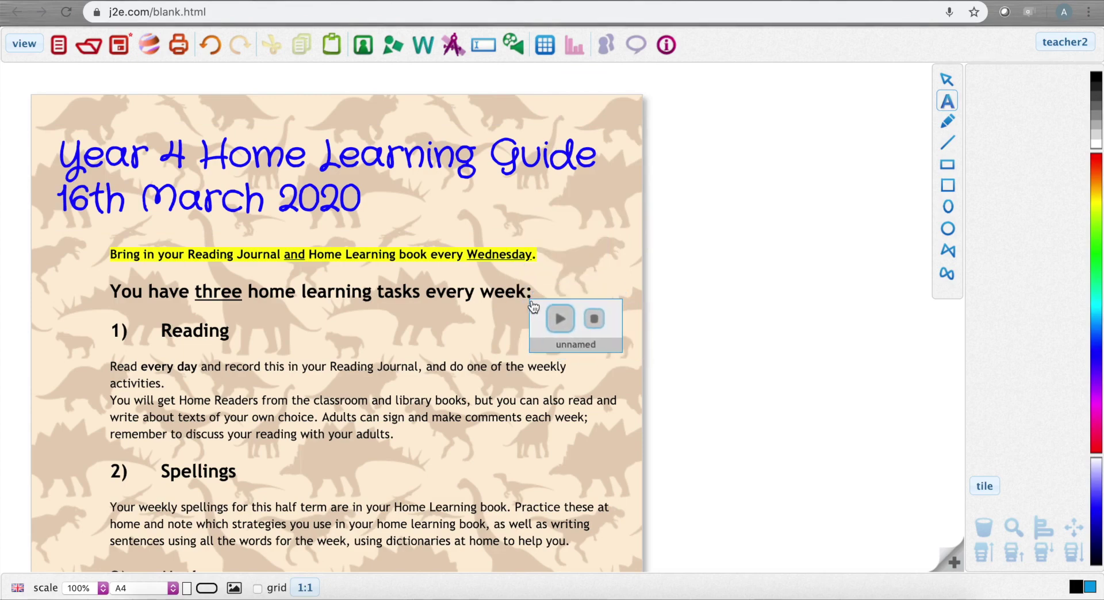
click(404, 306)
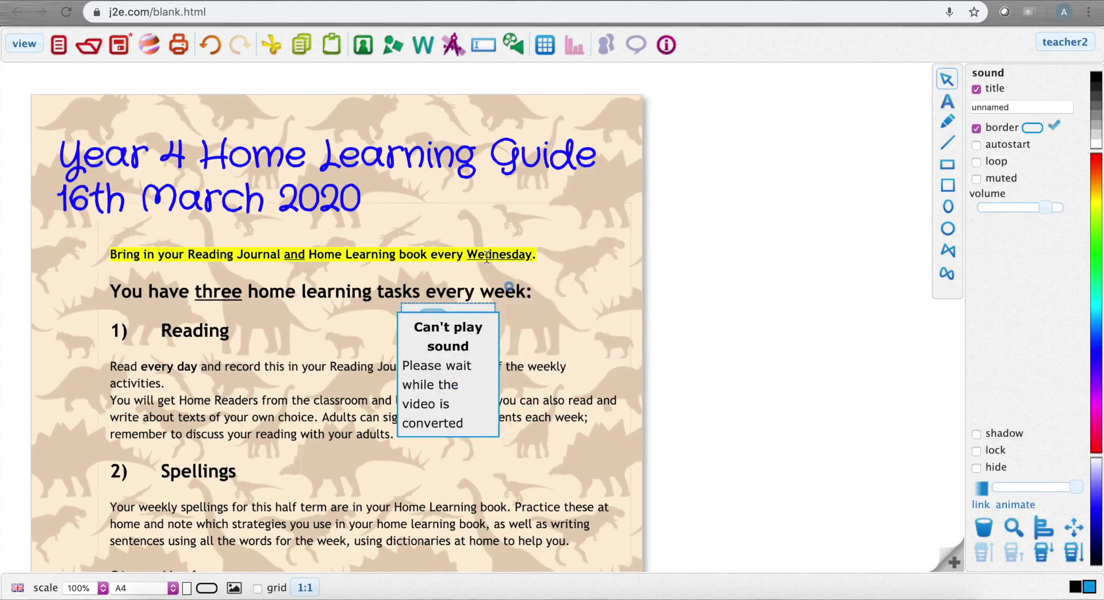
click(711, 284)
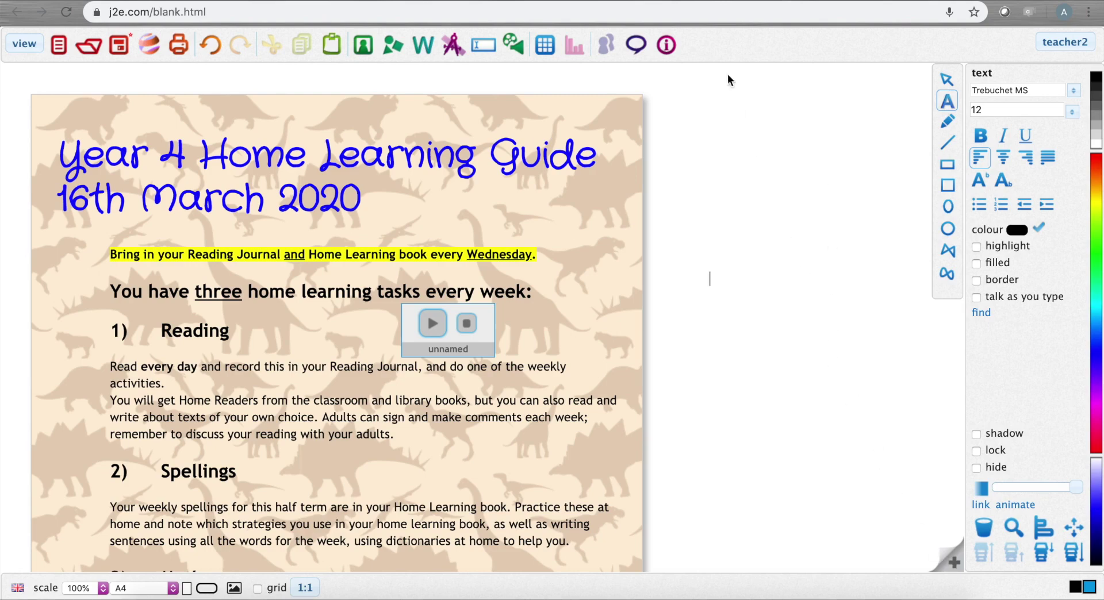
click(710, 278)
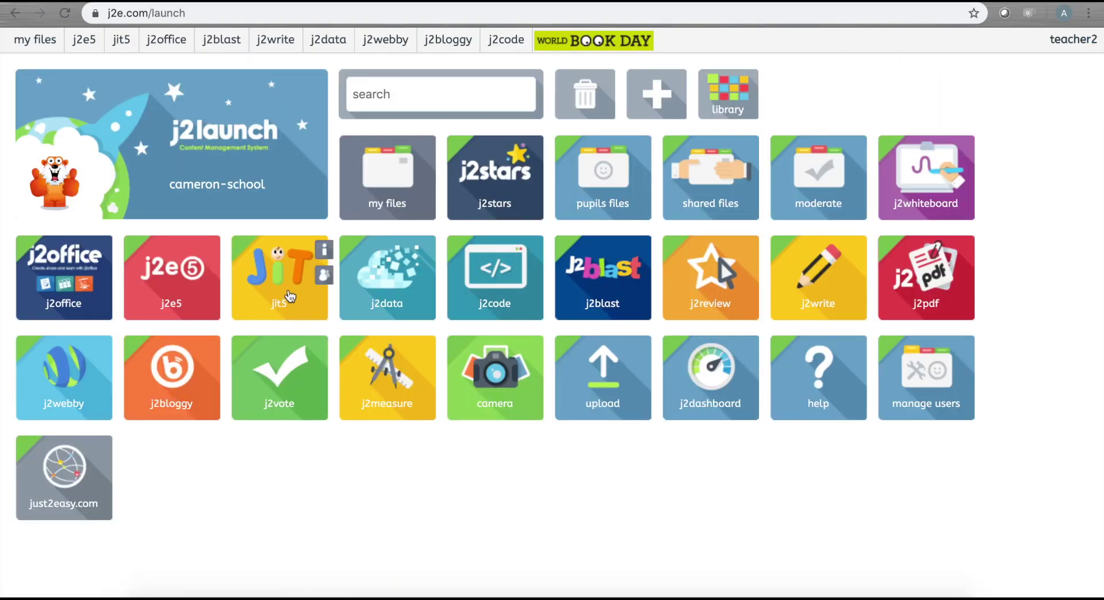
mouse_move(290, 290)
mouse_down()
mouse_move(300, 288)
mouse_move(295, 297)
mouse_up()
drag(295, 298, 295, 299)
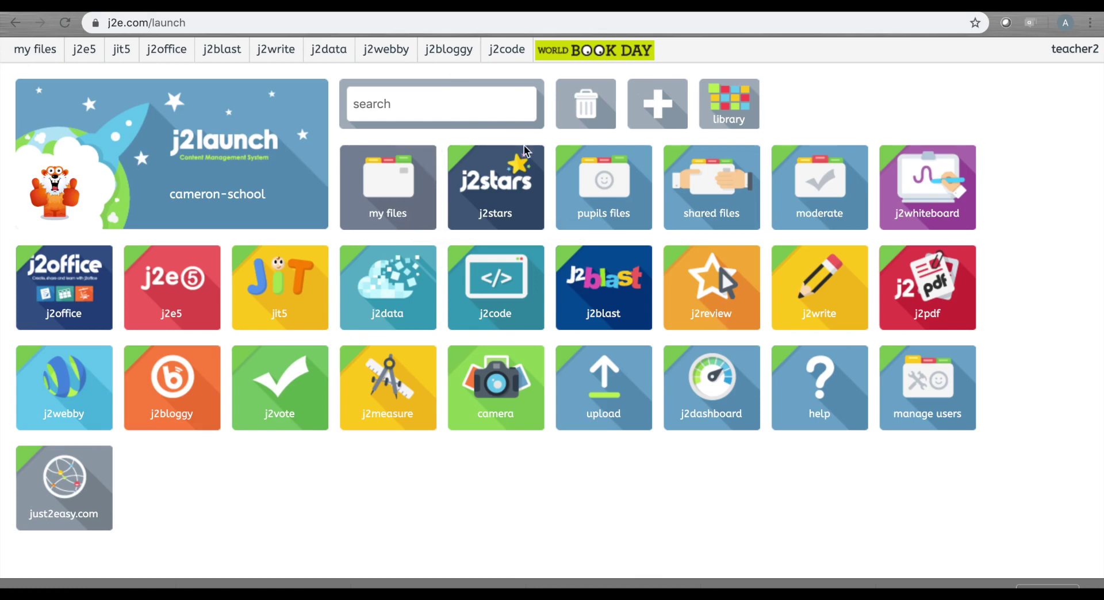
- From j2launch, open the pupils' files and go into the Year 3/4 class folder
drag(609, 210, 608, 206)
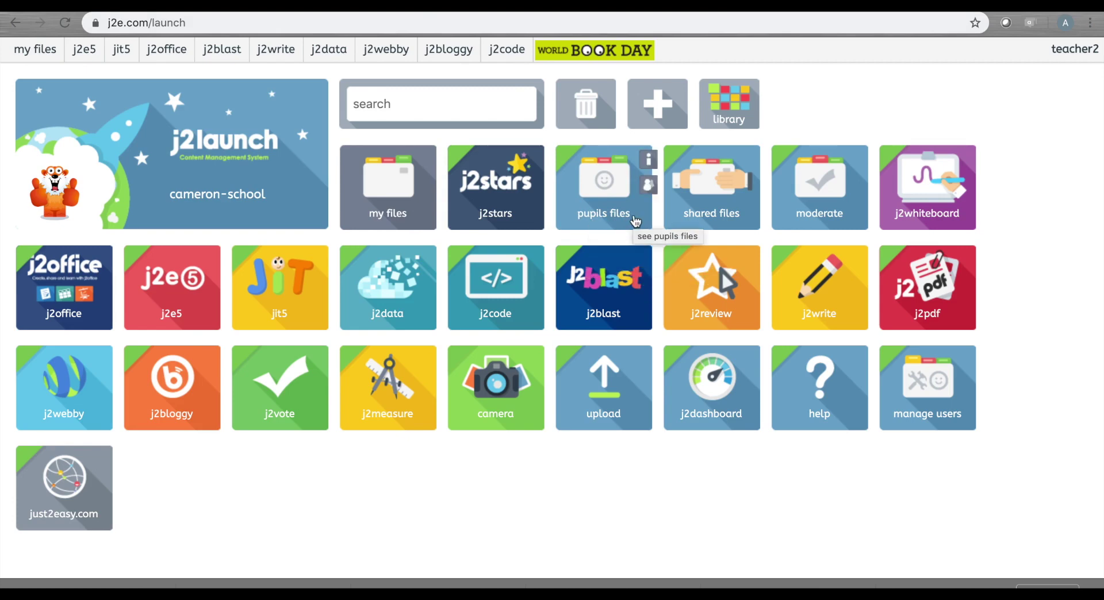
click(636, 221)
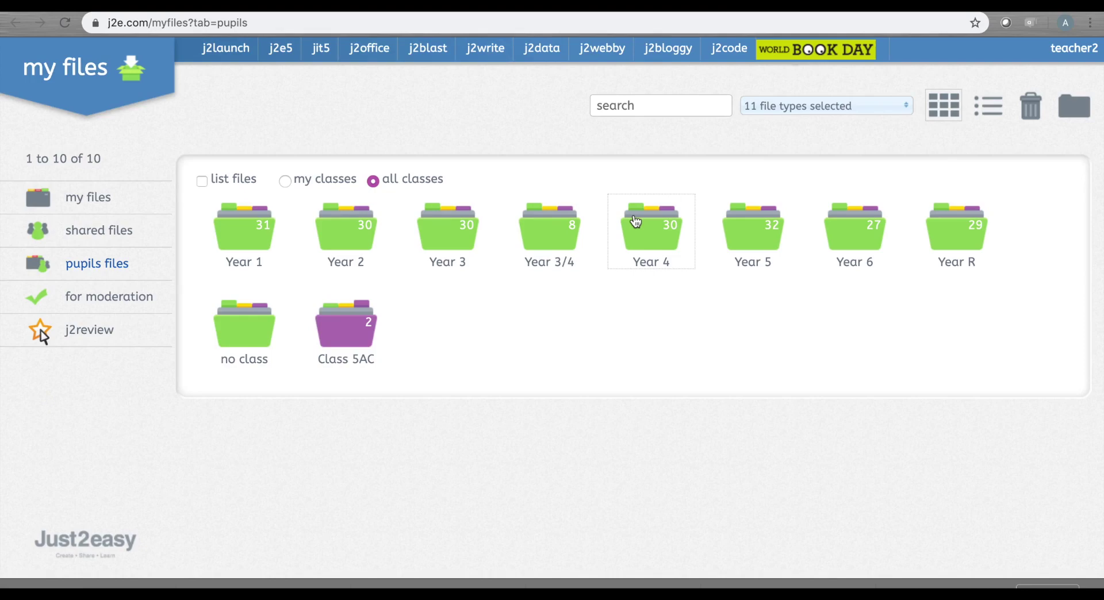
click(564, 237)
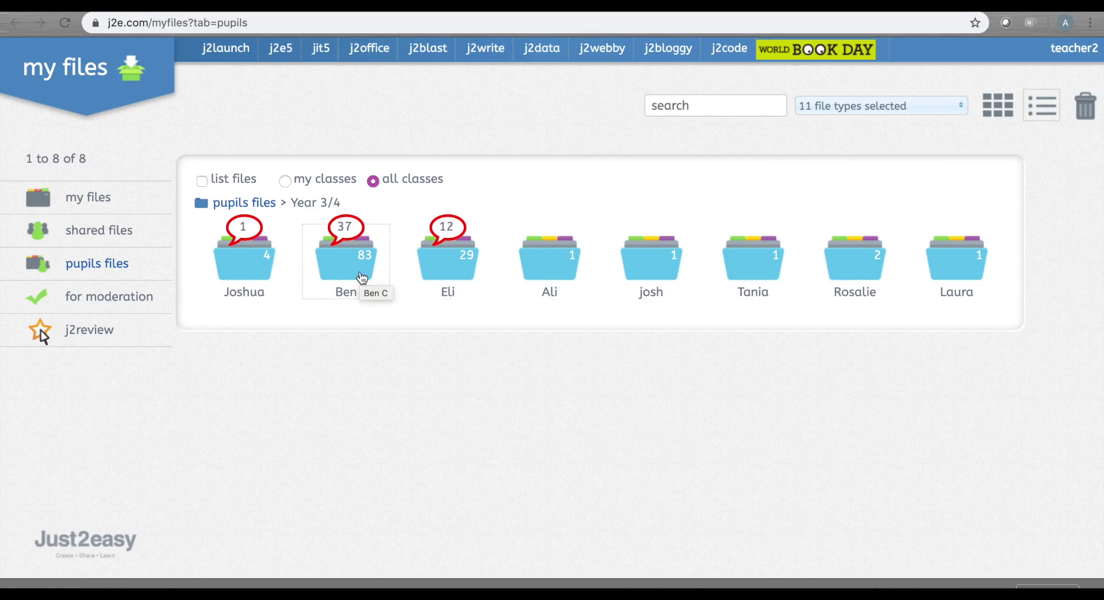
- Look into the single-file pupil folder named fifth in Year 3/4, and open the RS Poster from the 83-file pupil folder for editing
click(654, 276)
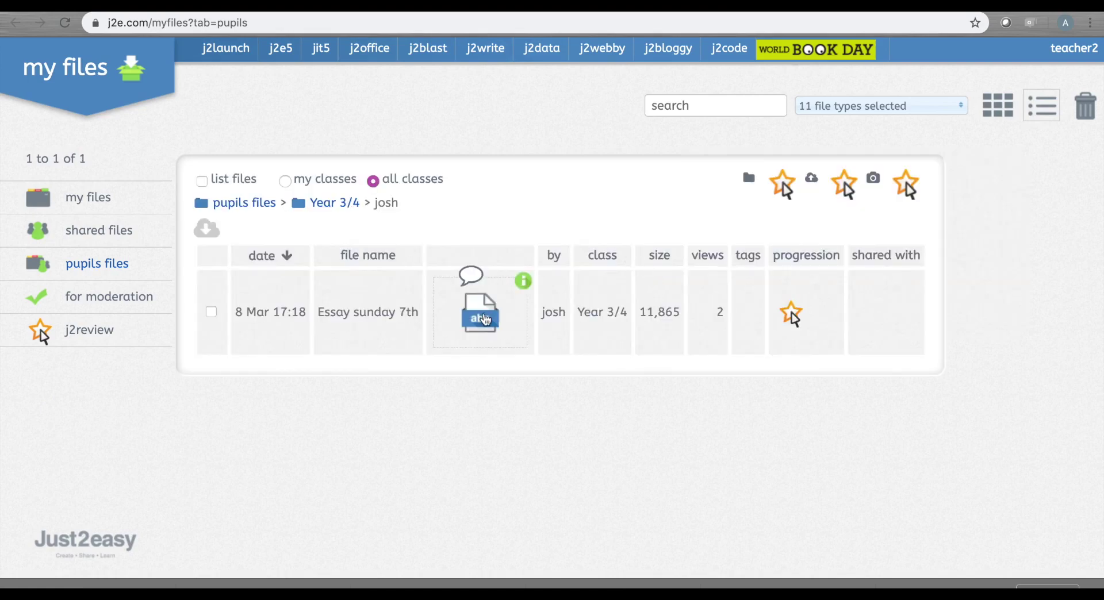
click(334, 206)
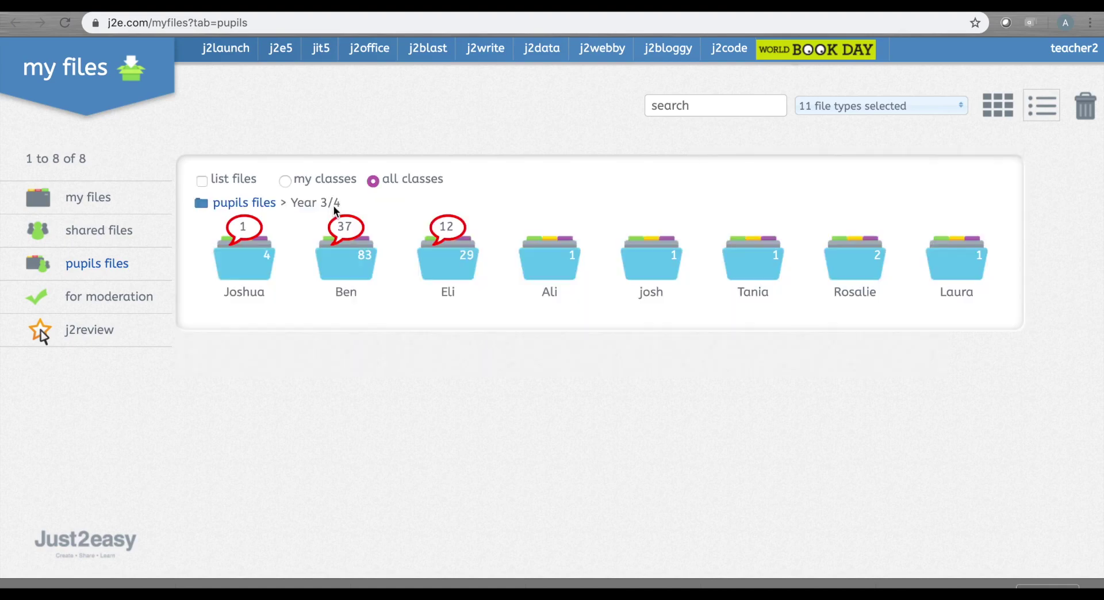
click(347, 266)
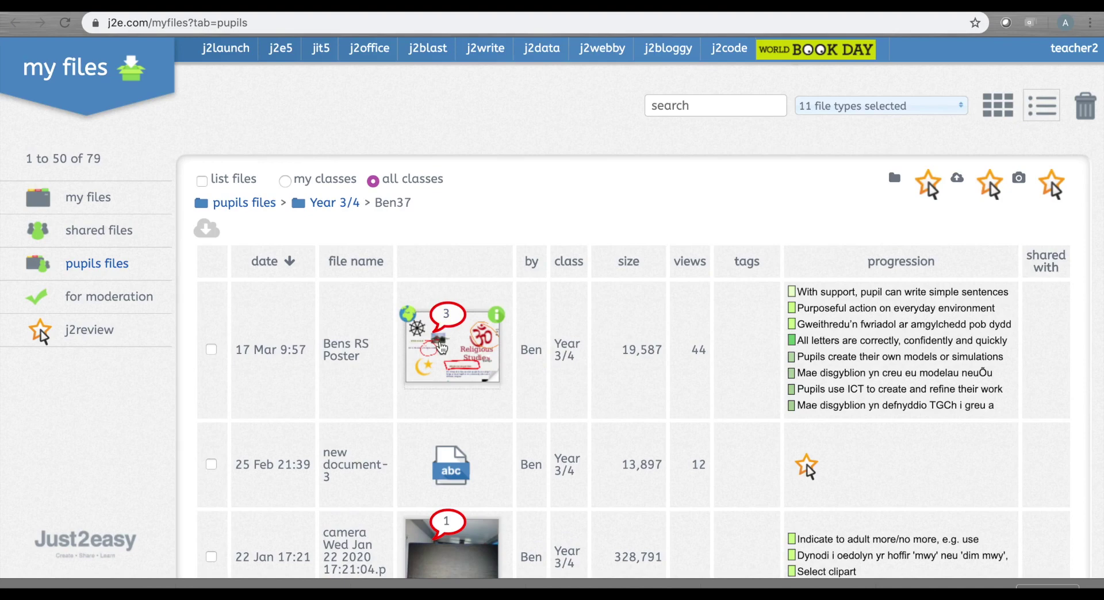
click(441, 347)
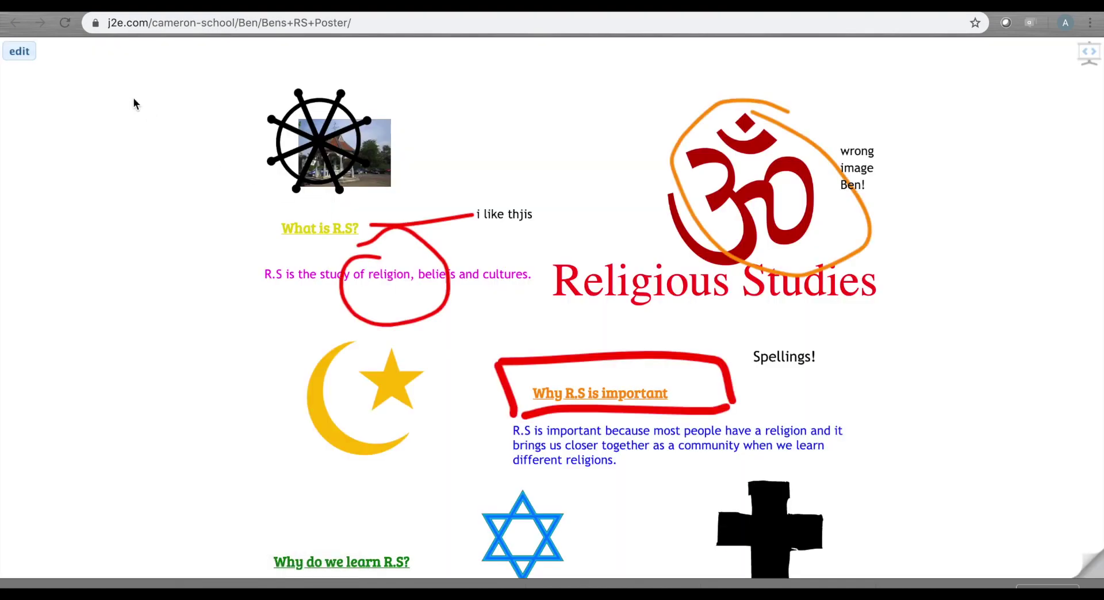
click(19, 53)
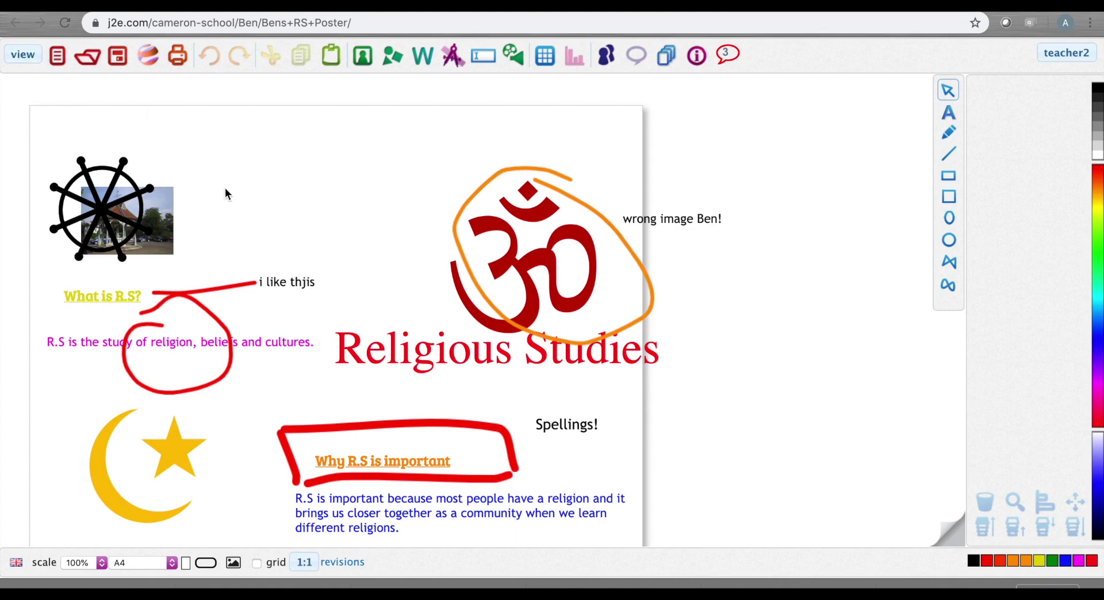
- Move the "wrong image" note up beside the Om symbol, recolour it red, and leave the poster without saving
double_click(679, 228)
drag(702, 221, 667, 190)
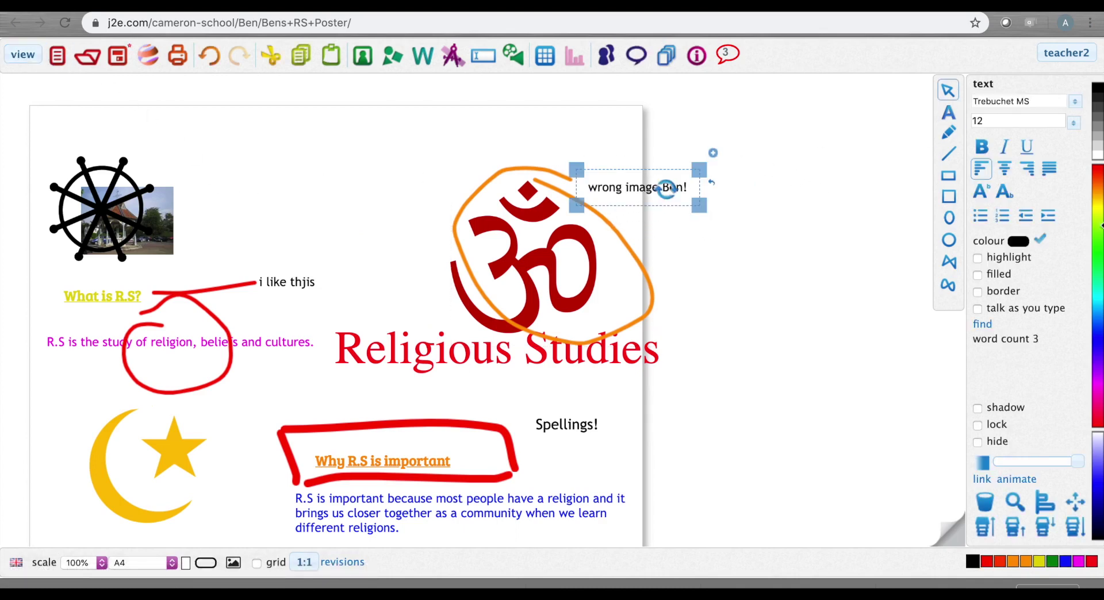
click(986, 562)
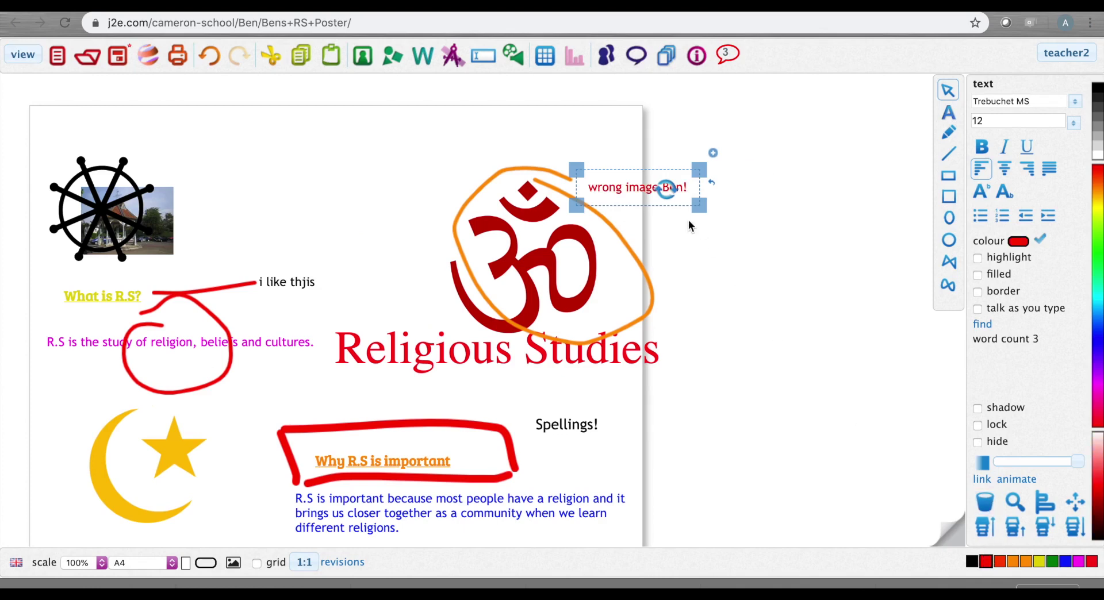
click(410, 165)
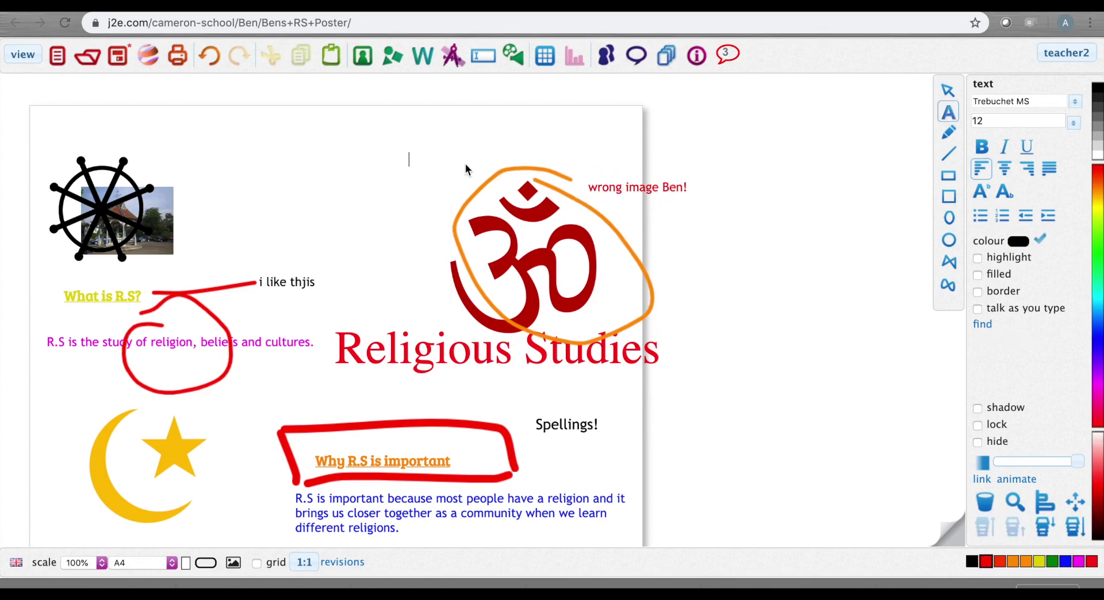
key(super+r)
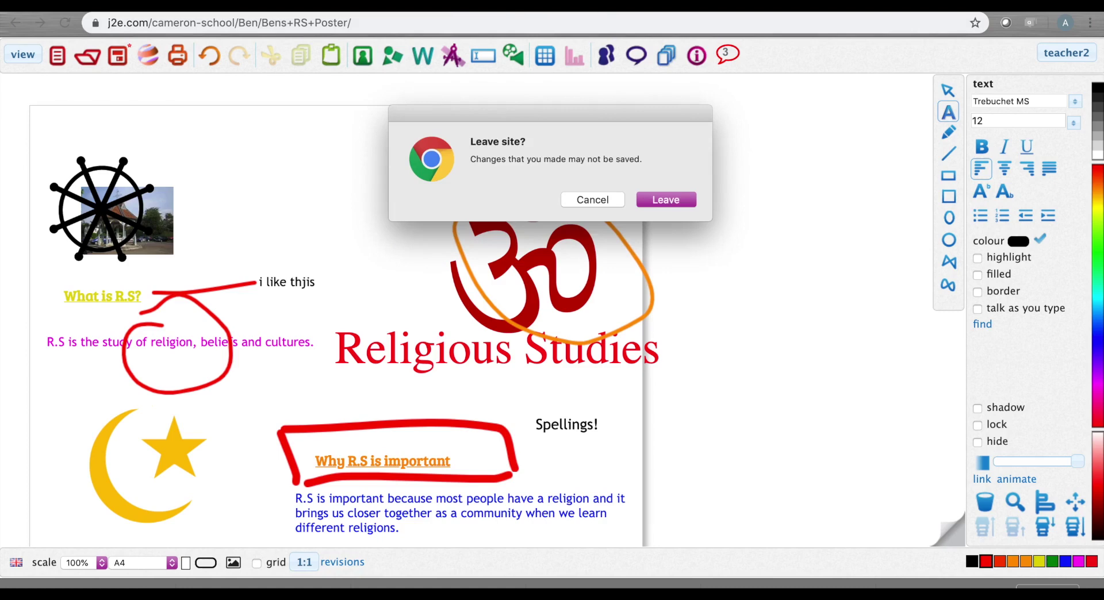
click(666, 199)
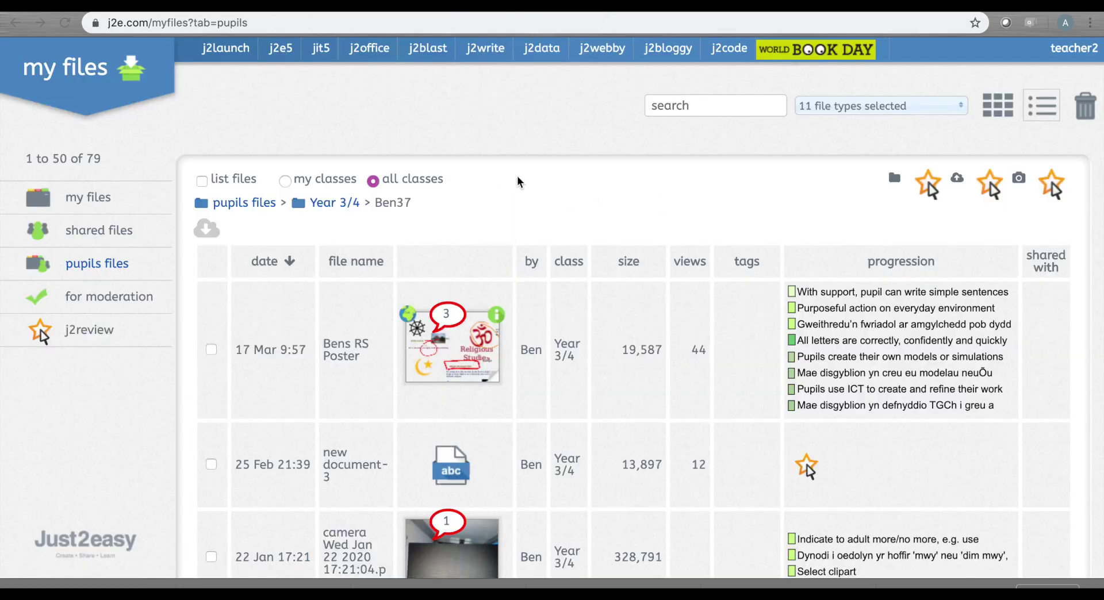
- Open the comments for new document-3 and write a "well done" message that includes the pupil's first name
mouse_move(457, 463)
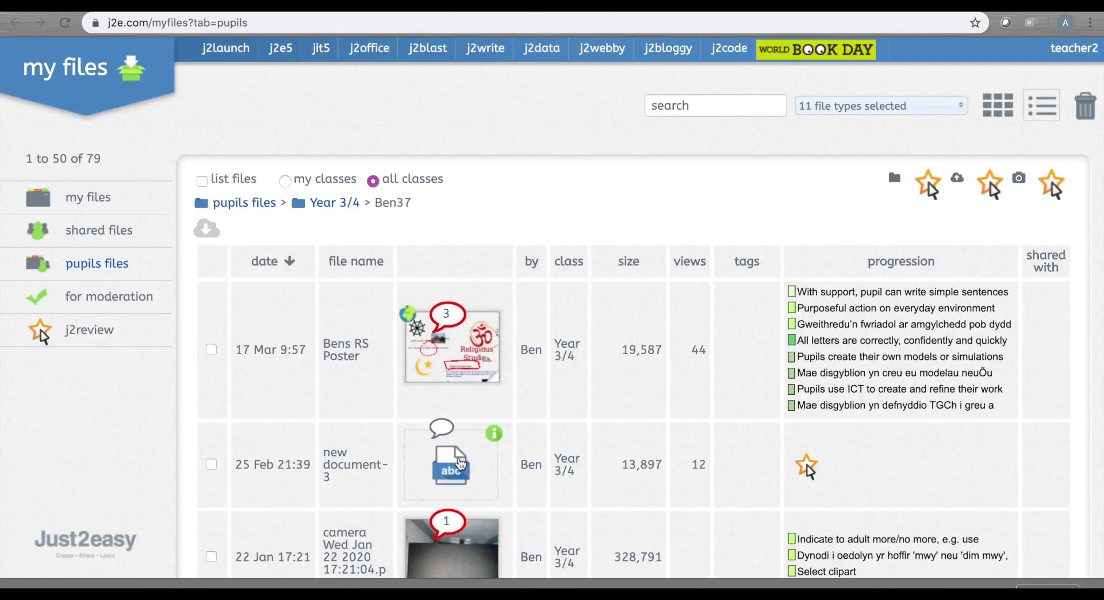
click(444, 430)
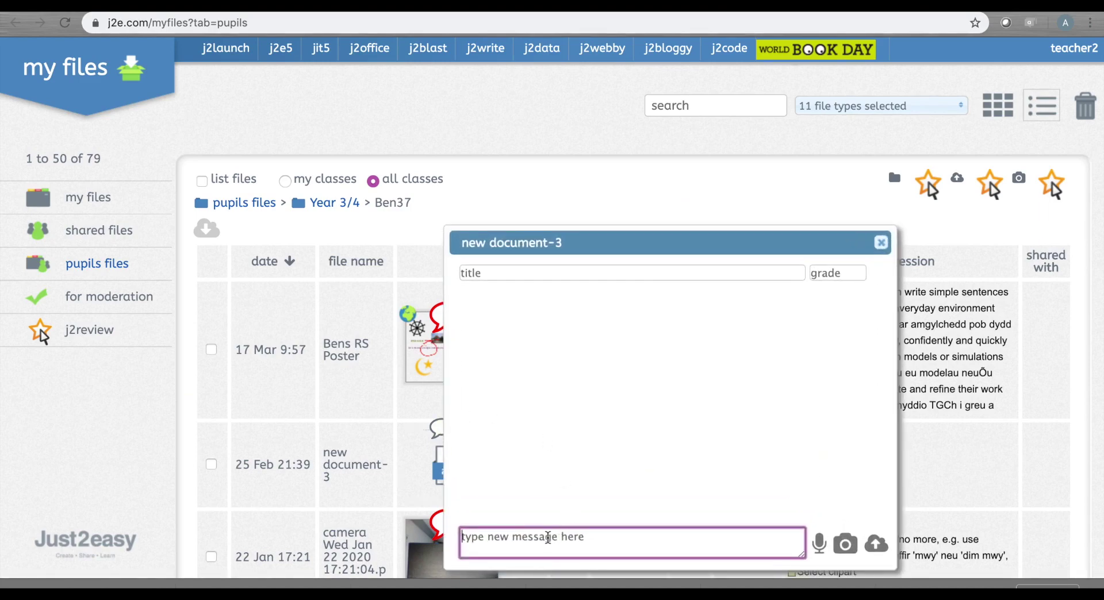
text(well done ben!)
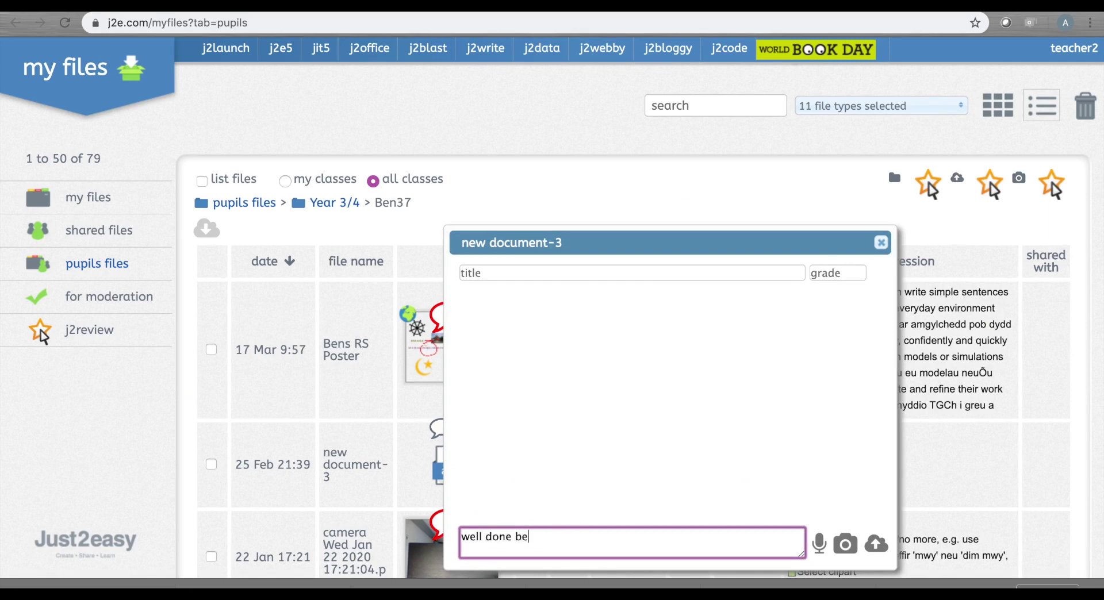
- Record a short voice message and add it to the comments on new document-3
click(824, 548)
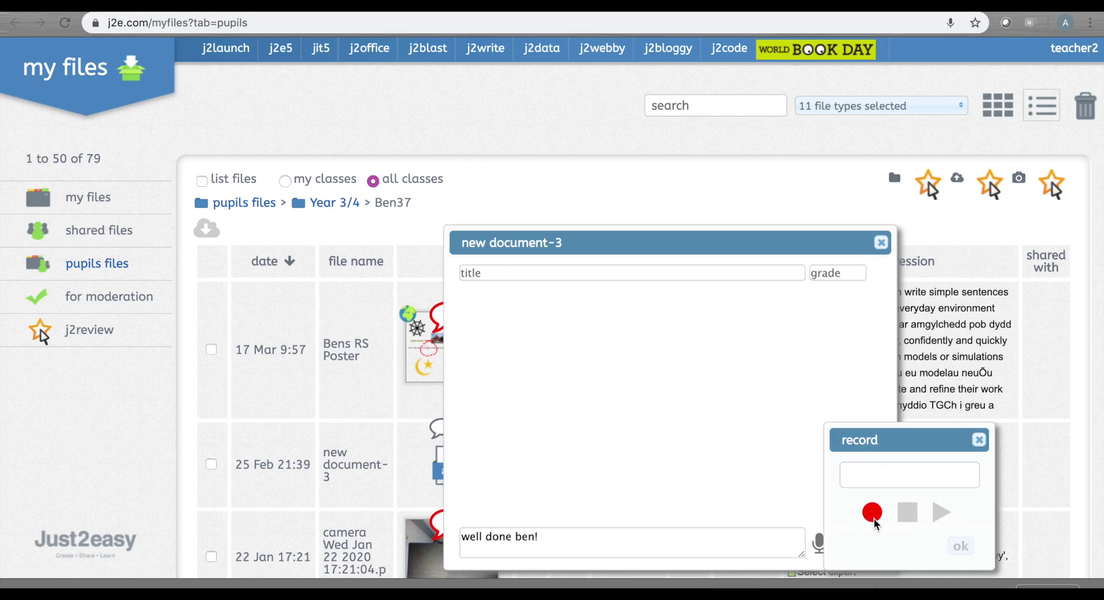
click(871, 514)
click(907, 512)
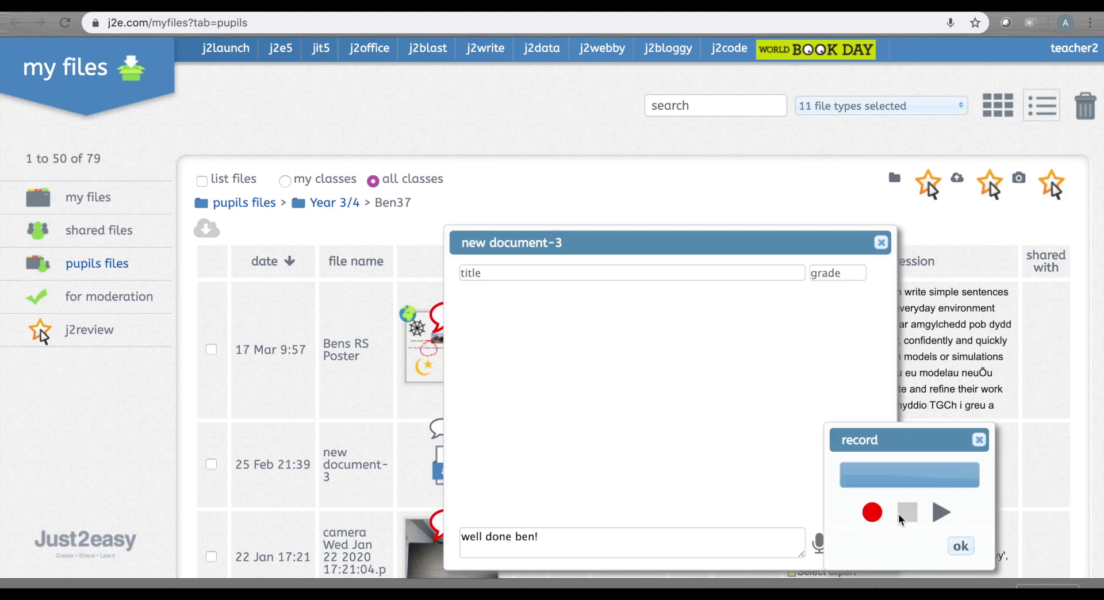
click(960, 546)
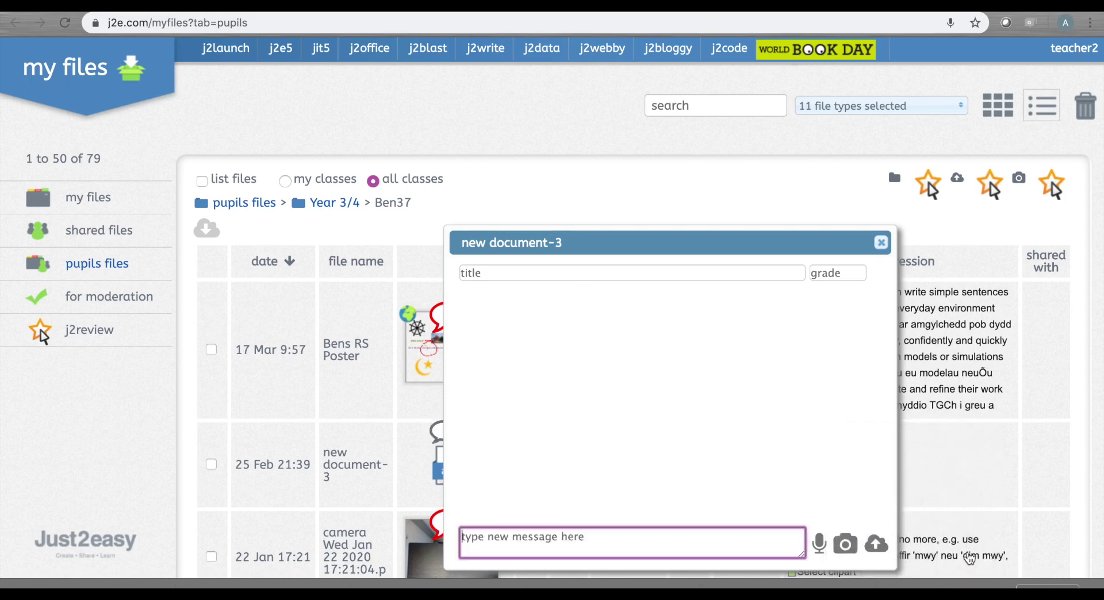